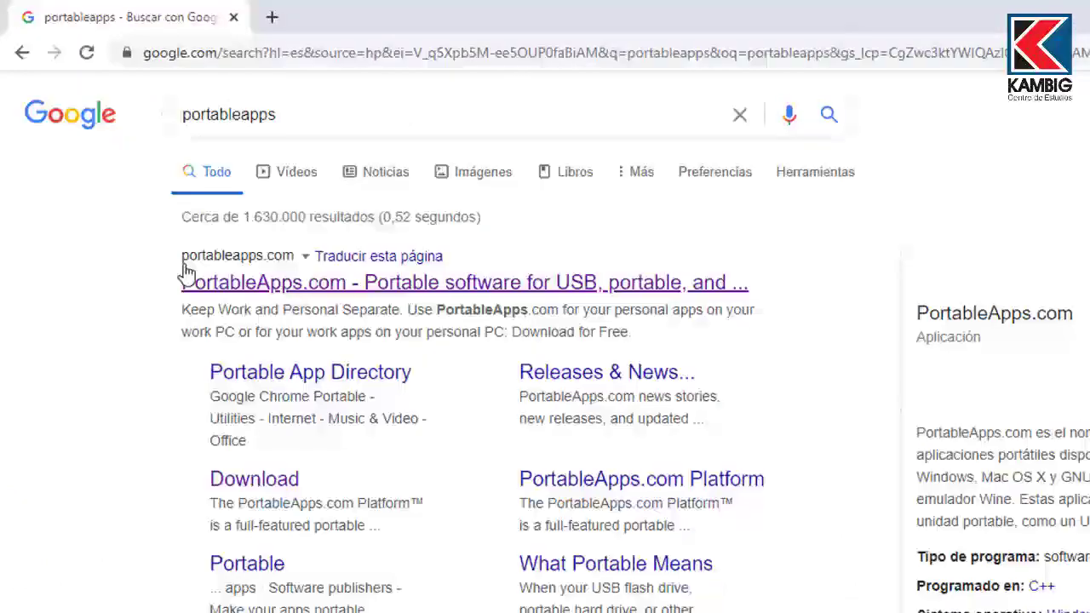
Open the PortableApps.com website from the search results and download the PortableApps.com Platform installer.
left_click(271, 280)
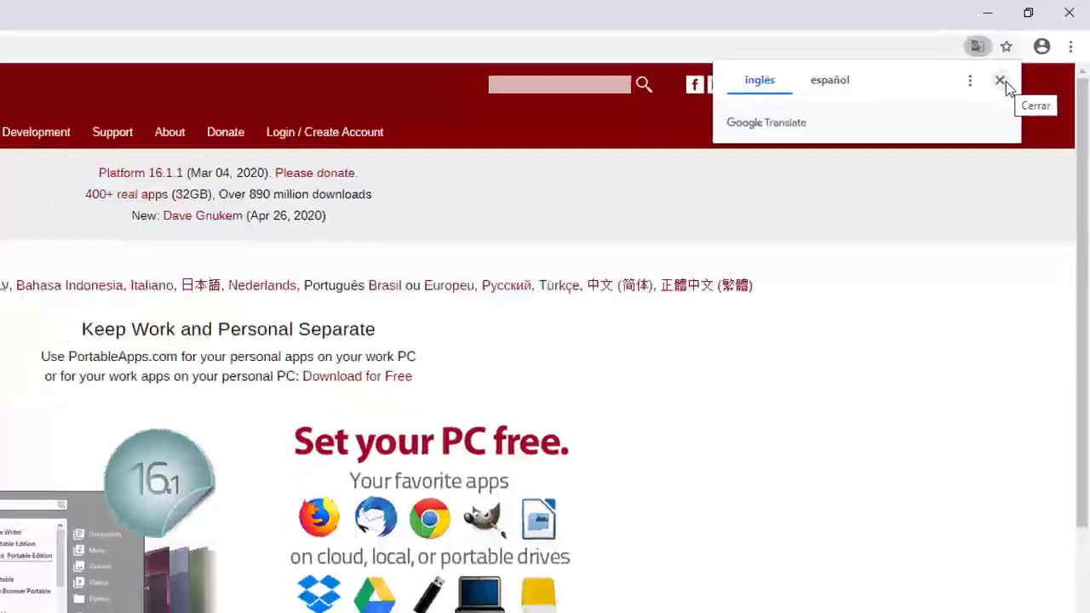
left_click(993, 86)
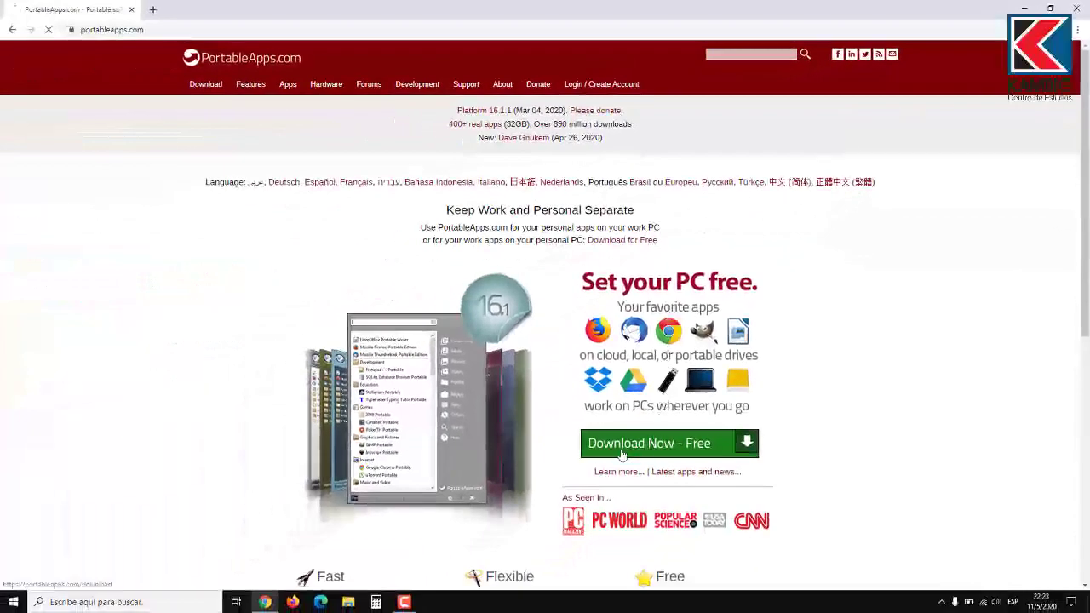
left_click(621, 456)
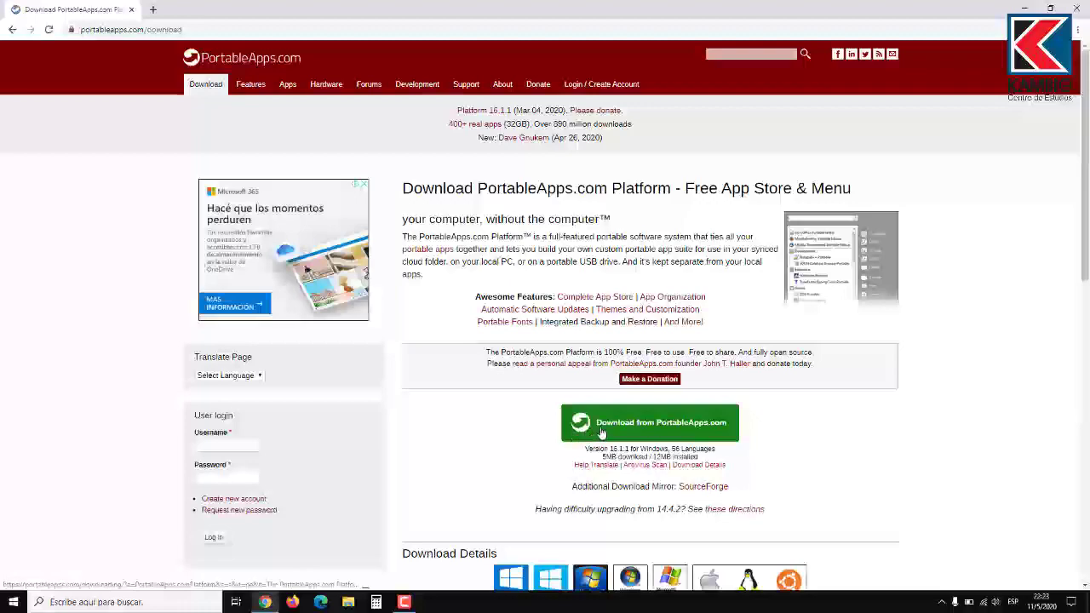
left_click(617, 423)
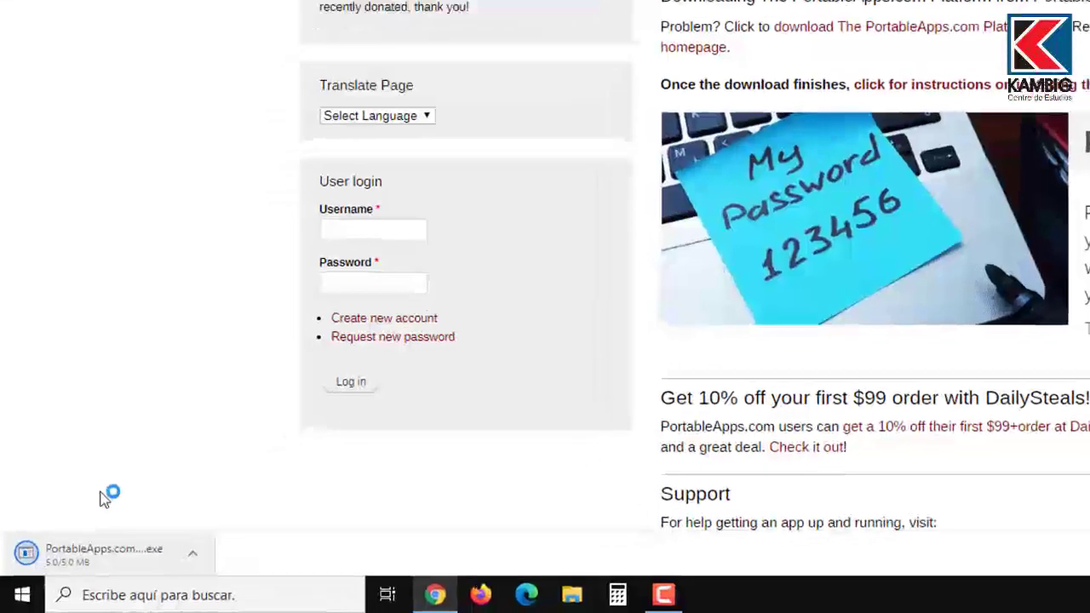
Run the downloaded platform installer, allow its execution and accept Español (Alfabetización Internacional) as the installer language.
left_click(127, 551)
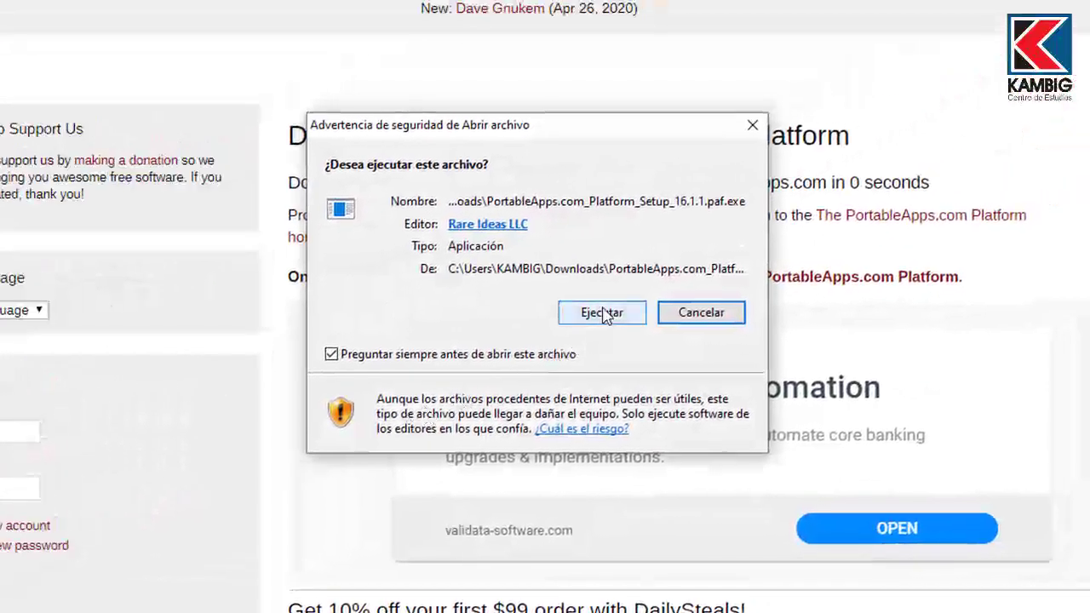
left_click(603, 313)
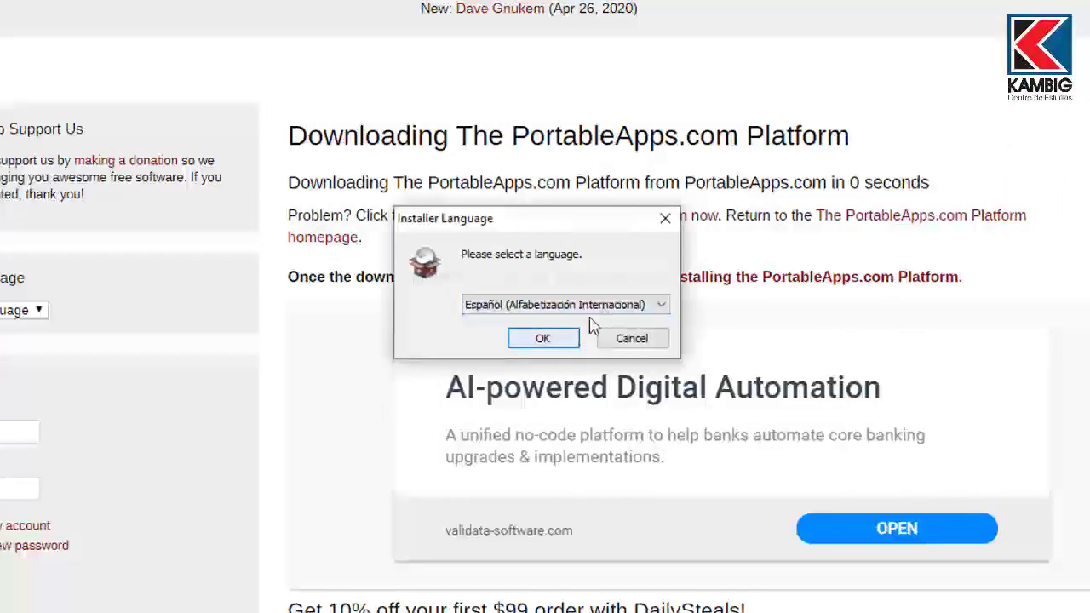
left_click(534, 341)
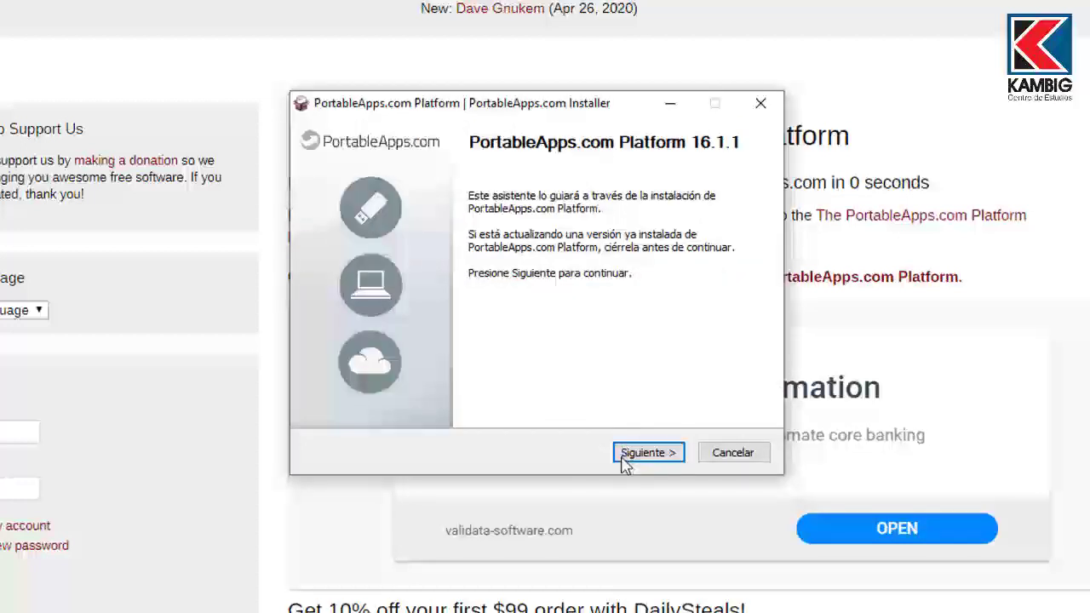
Install a new portable copy of the PortableApps.com Platform on the [E2B] D:\ device.
left_click(637, 454)
left_click(643, 453)
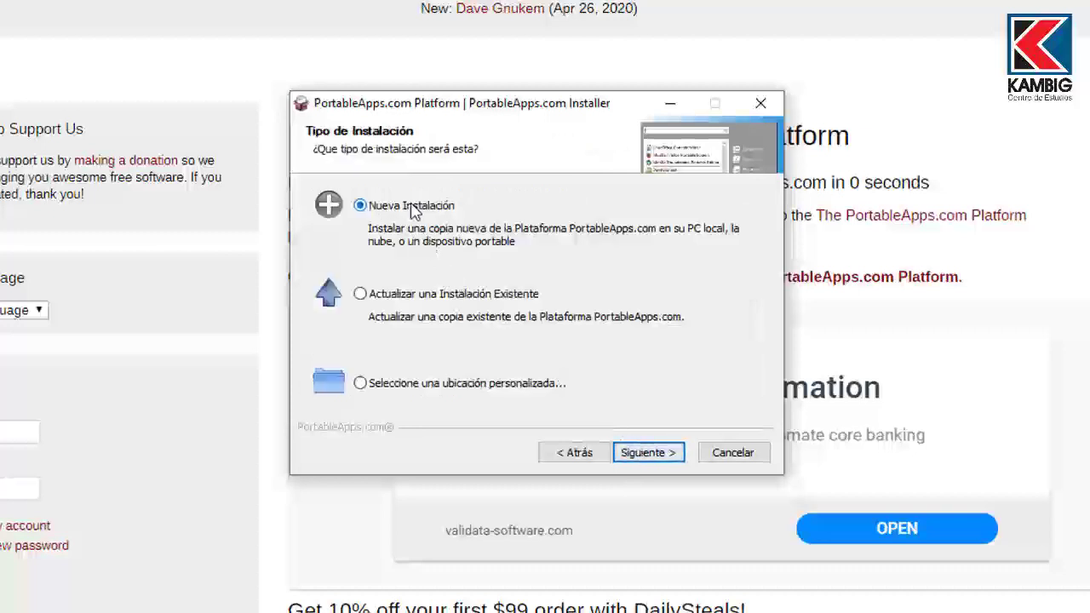
left_click(650, 457)
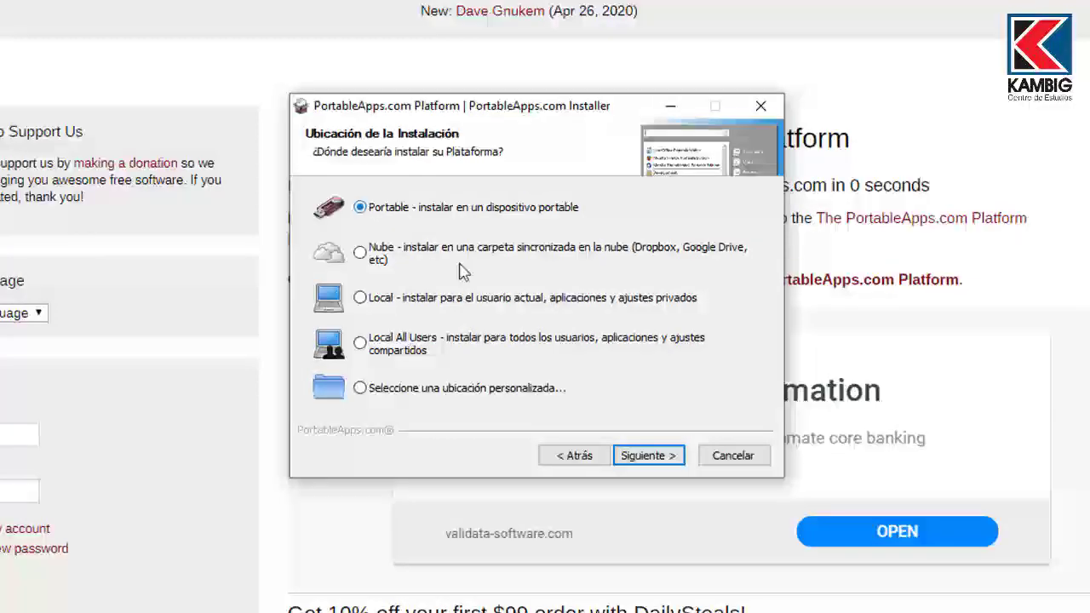
left_click(647, 459)
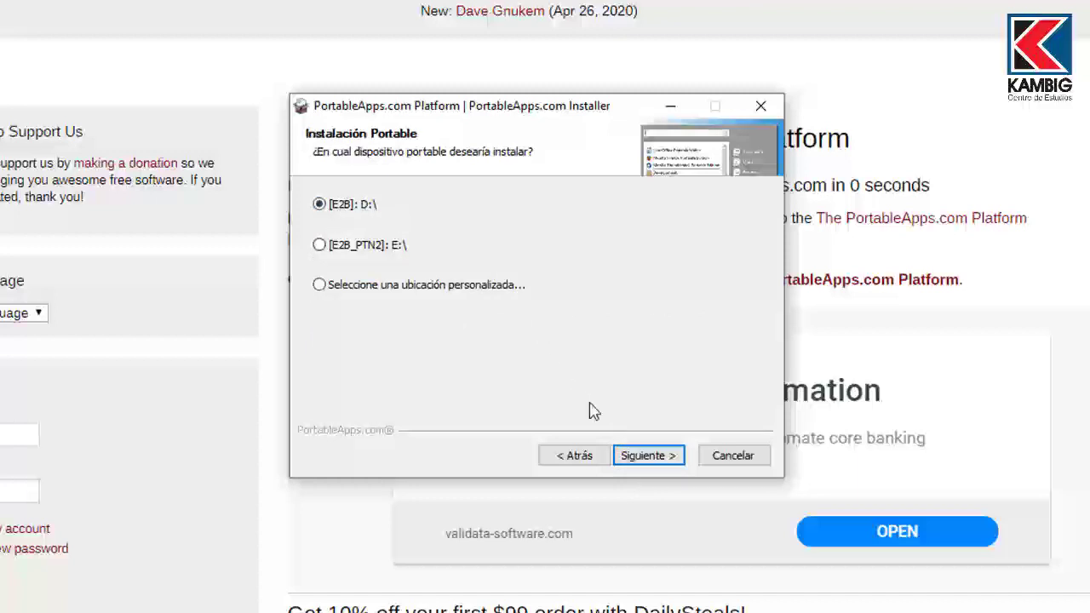
left_click(643, 456)
left_click(642, 459)
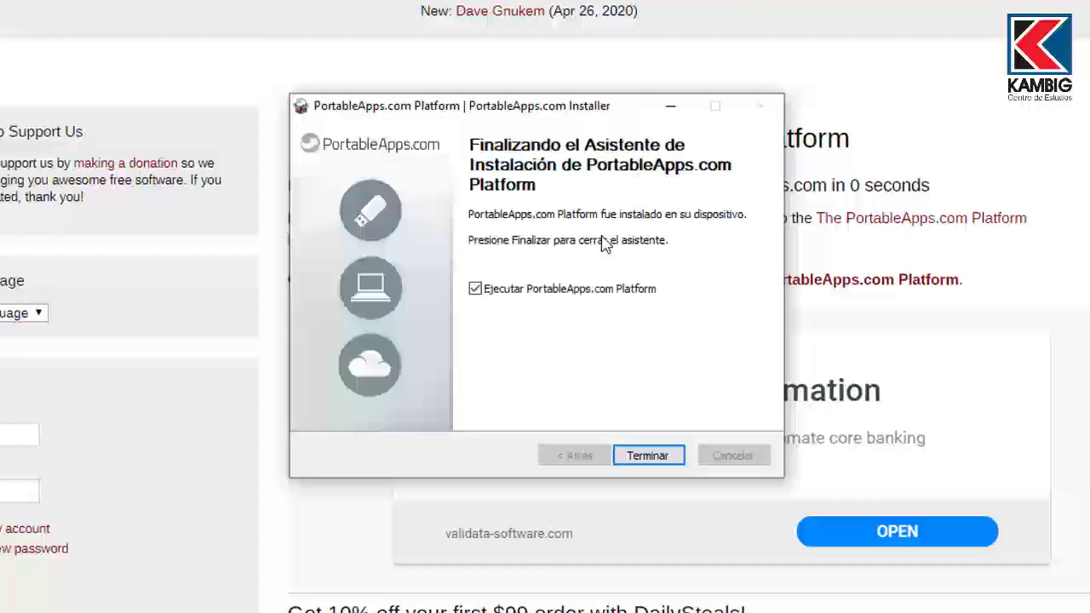
Finish the setup wizard with the platform set to launch, and close the browser and the platform's about window.
left_click(649, 455)
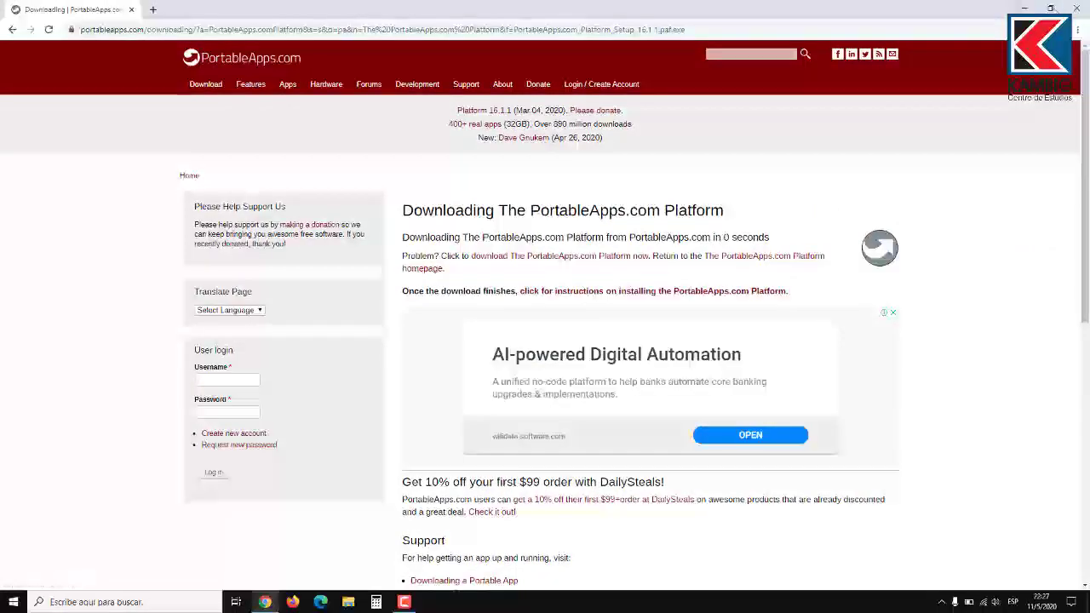
left_click(1079, 10)
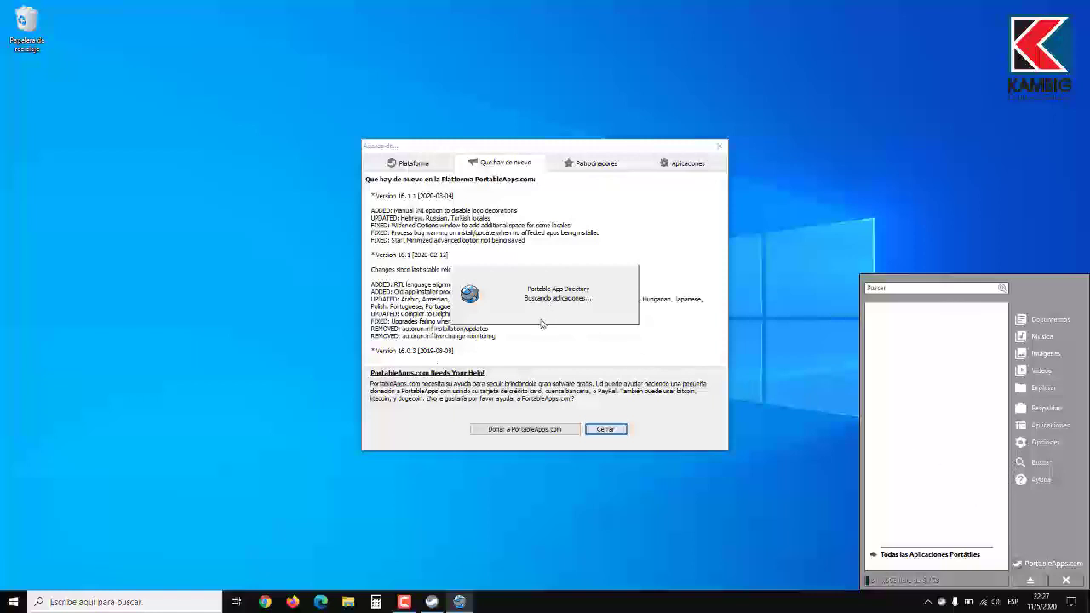
left_click(605, 429)
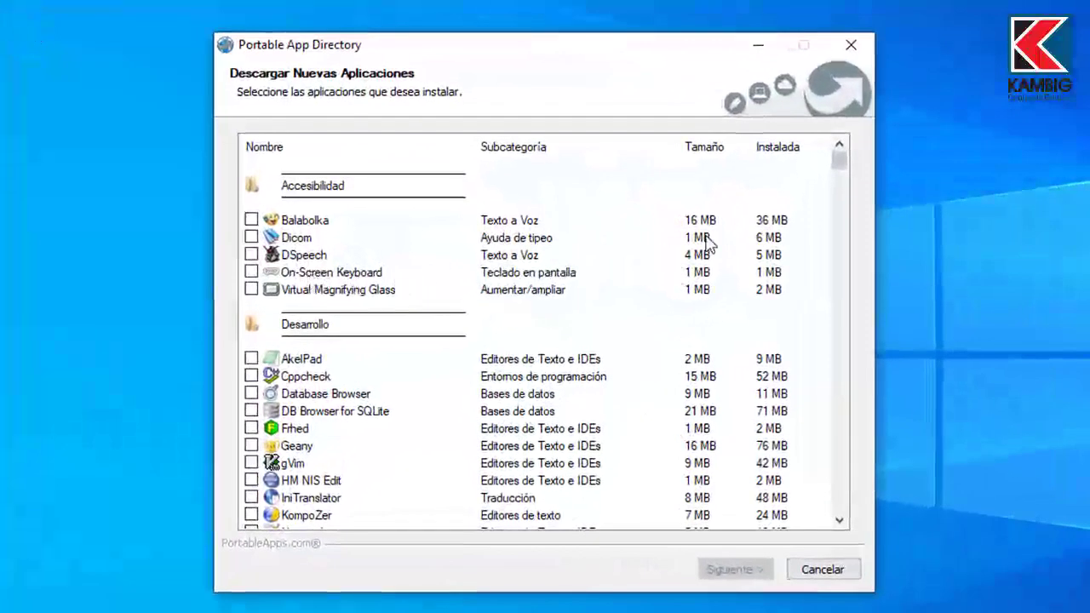
Select Rufus, Wise Disk Cleaner and CPU-Z in the Portable App Directory and start downloading them.
left_click_drag(839, 170, 839, 294)
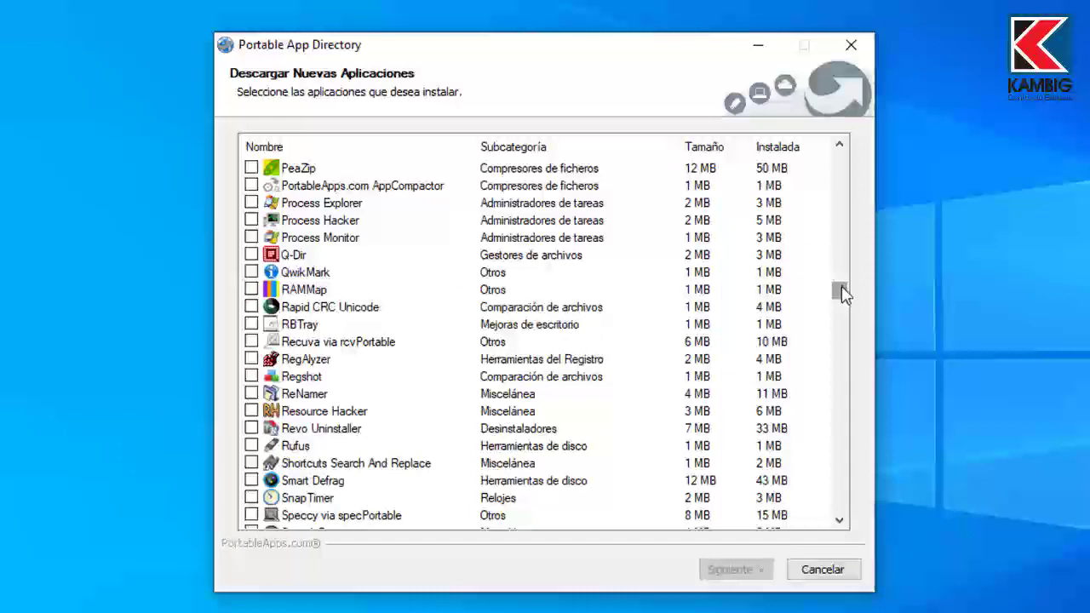
left_click_drag(841, 292, 843, 300)
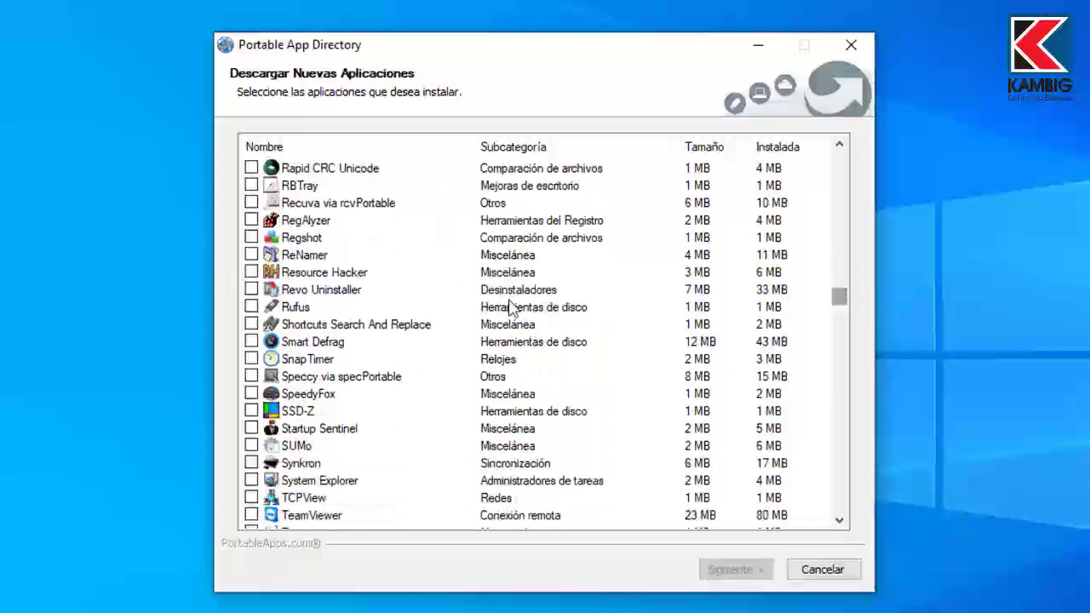
left_click(251, 307)
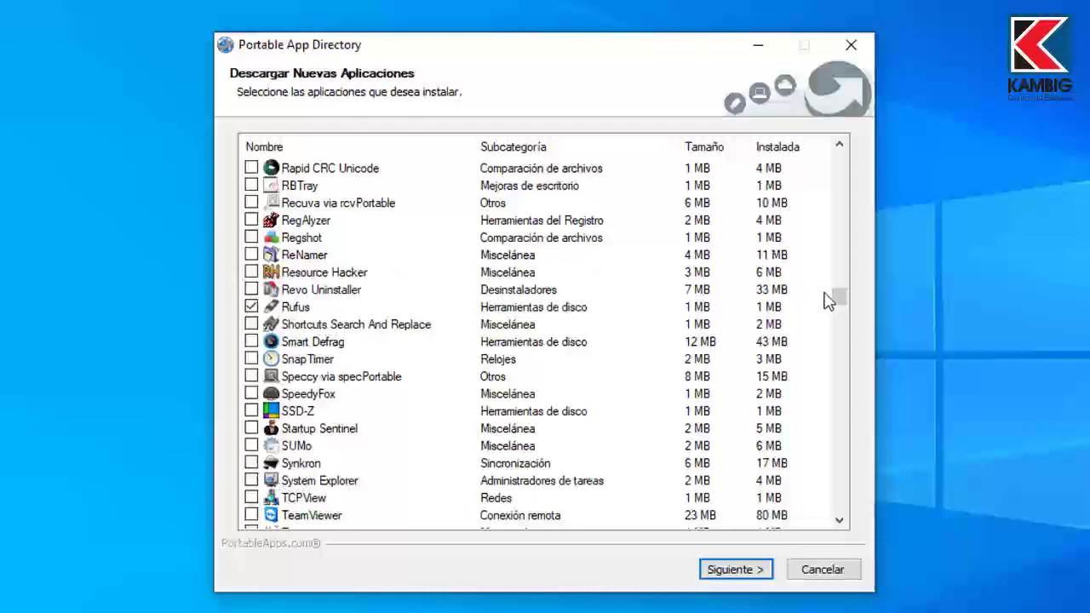
left_click_drag(839, 302, 838, 323)
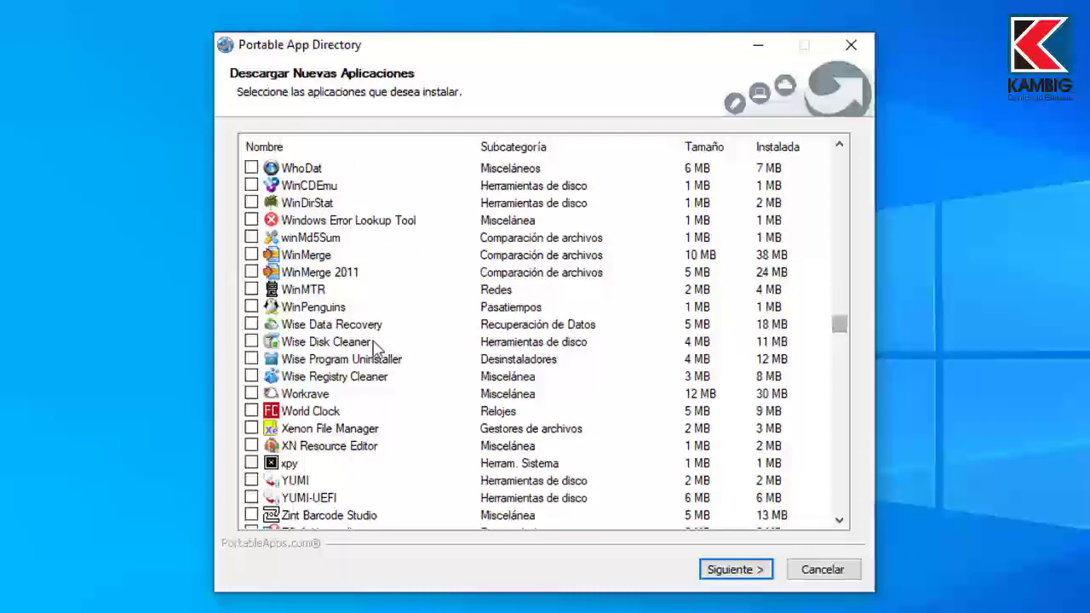
left_click(251, 341)
scroll(839, 332, "down", 1)
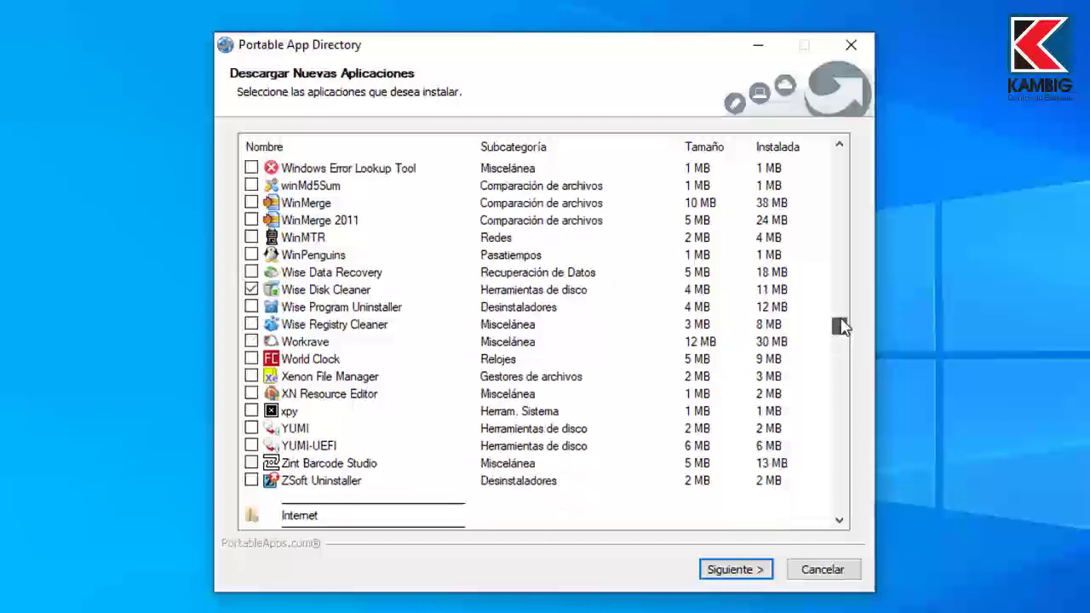
left_click_drag(839, 327, 840, 241)
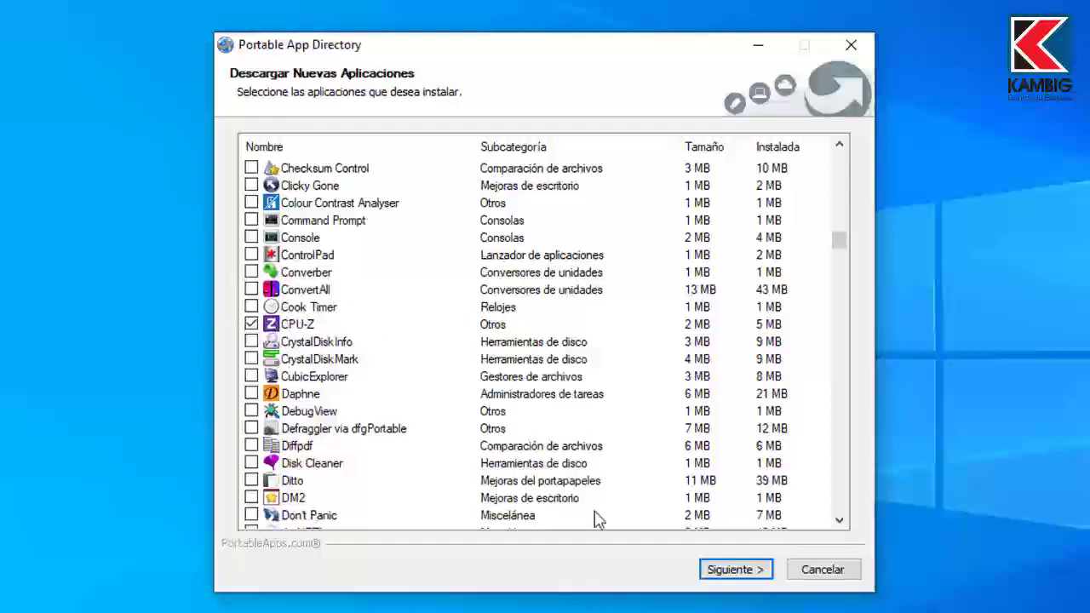
left_click(751, 574)
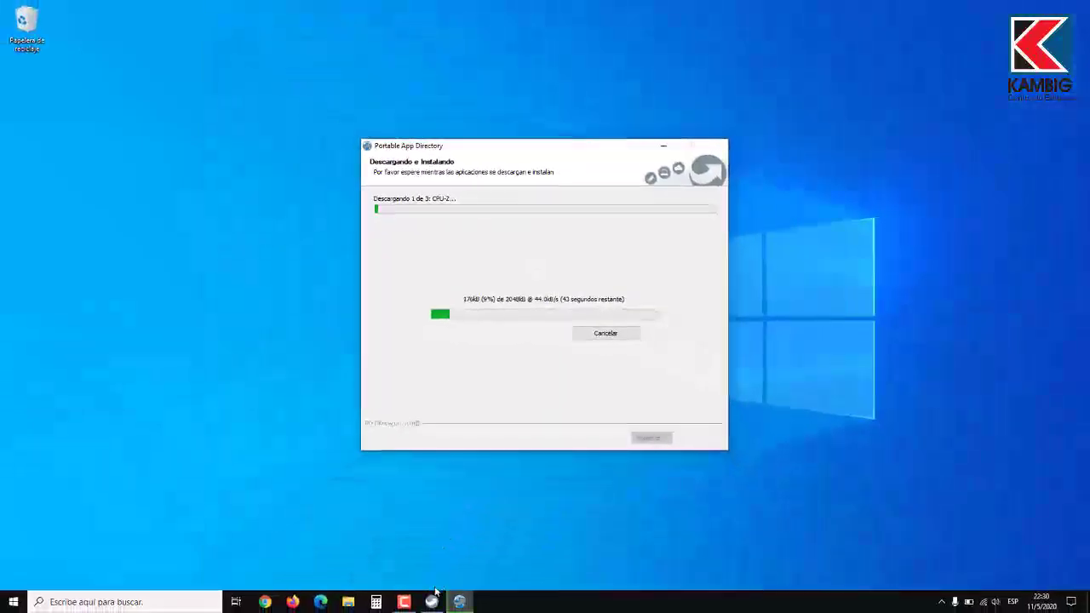
Preview several themes in the platform's options and choose PortableApps.com Clásico Claro.
left_click(431, 601)
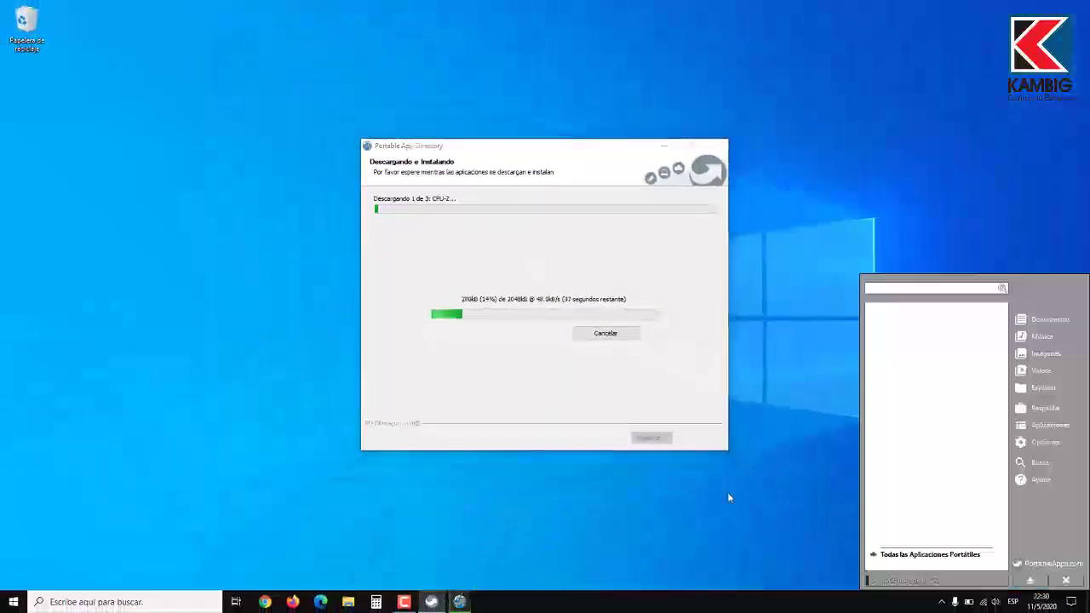
left_click(1045, 443)
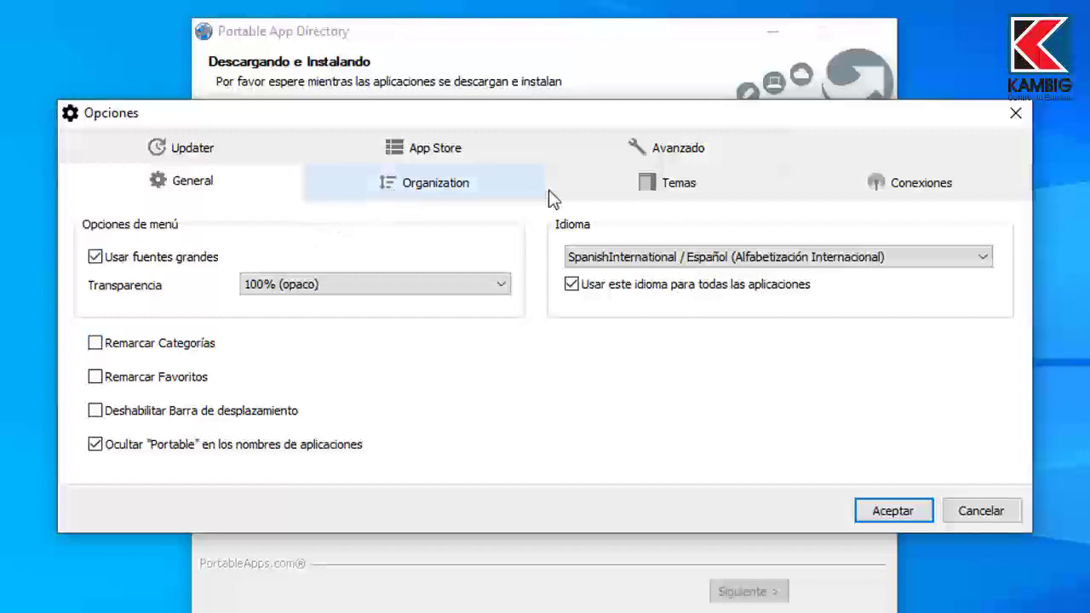
left_click(645, 183)
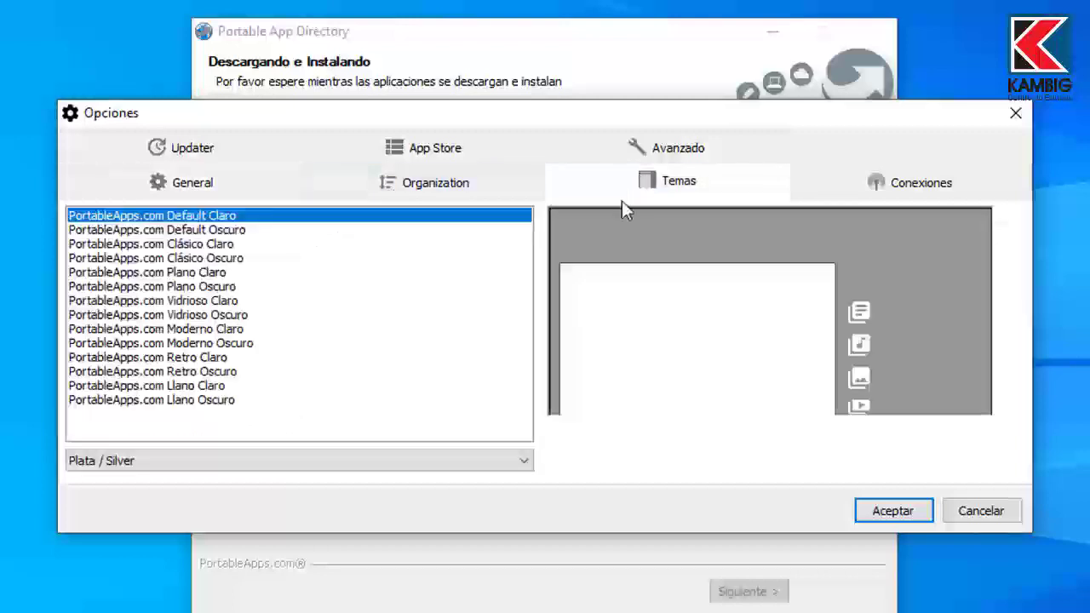
left_click(179, 243)
left_click(179, 273)
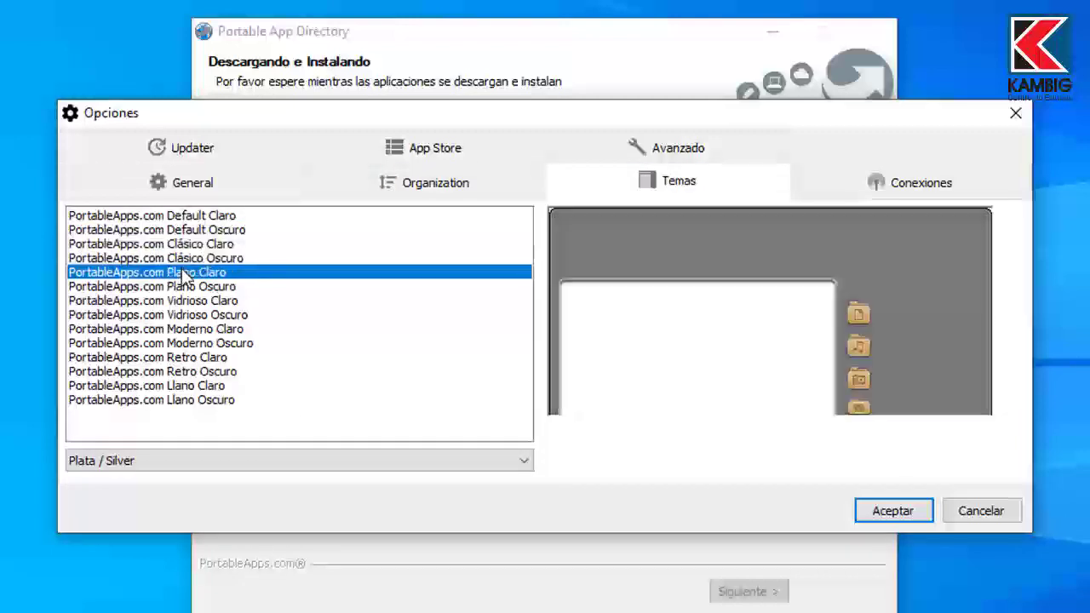
left_click(177, 301)
left_click(176, 315)
left_click(175, 343)
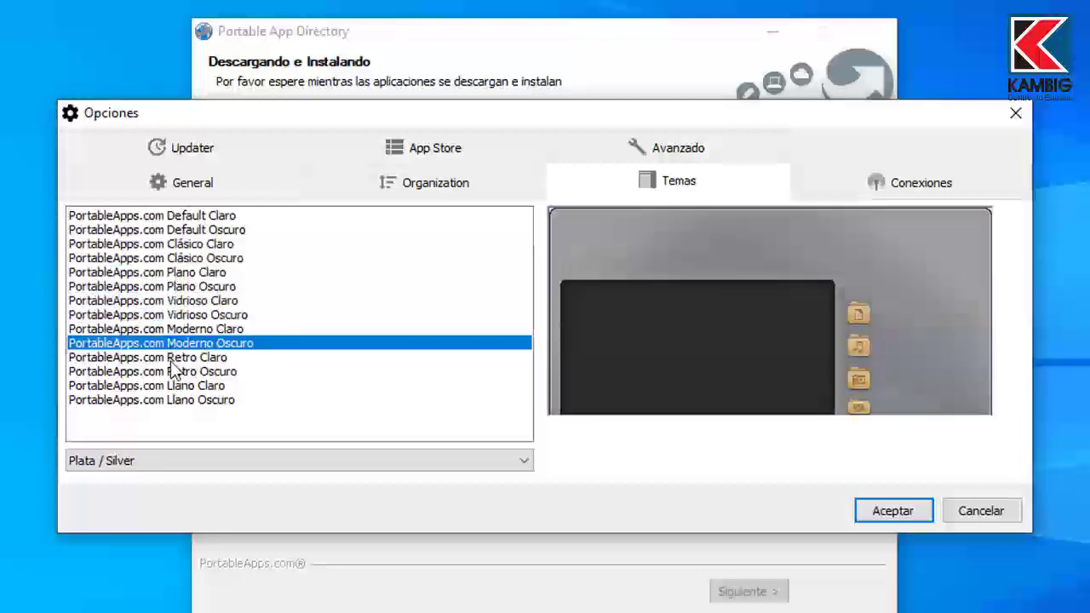
left_click(172, 358)
left_click(170, 386)
left_click(173, 399)
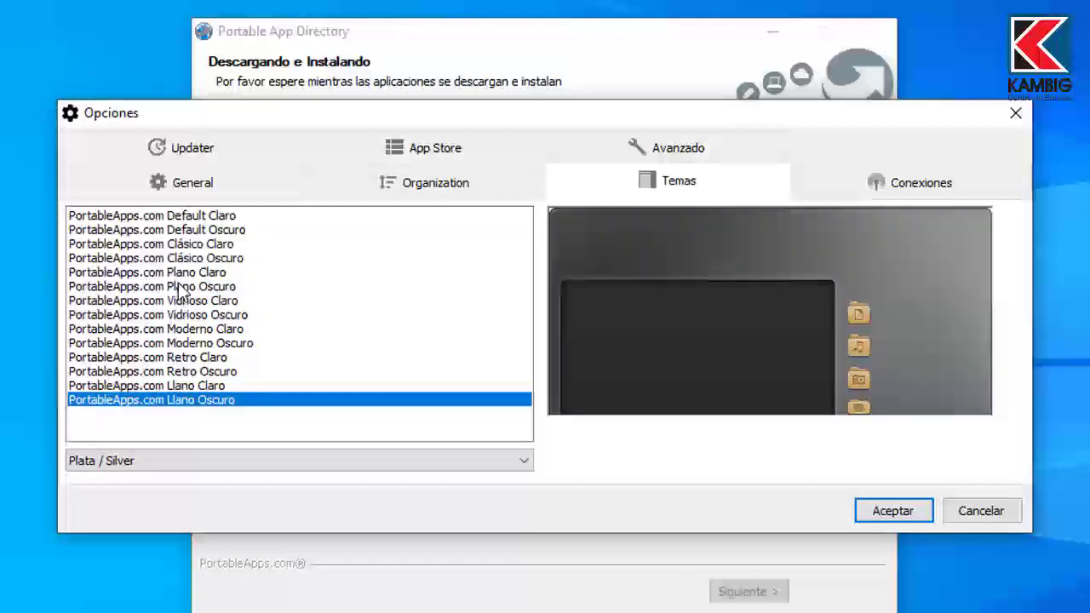
left_click(192, 246)
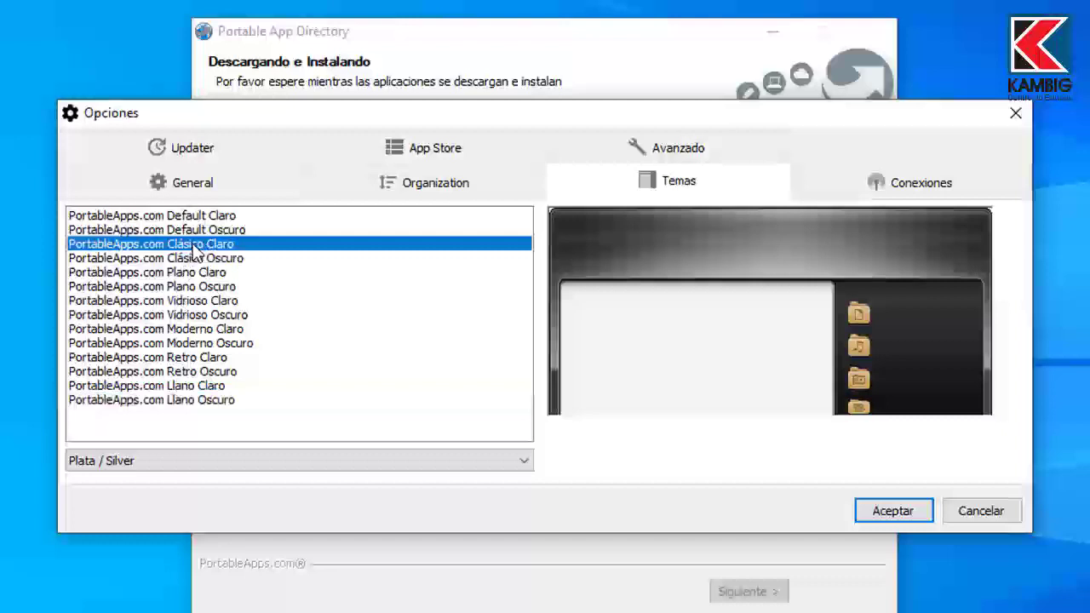
Try the advanced option that hides desktop icons, turn it back off and apply the platform options.
left_click(688, 149)
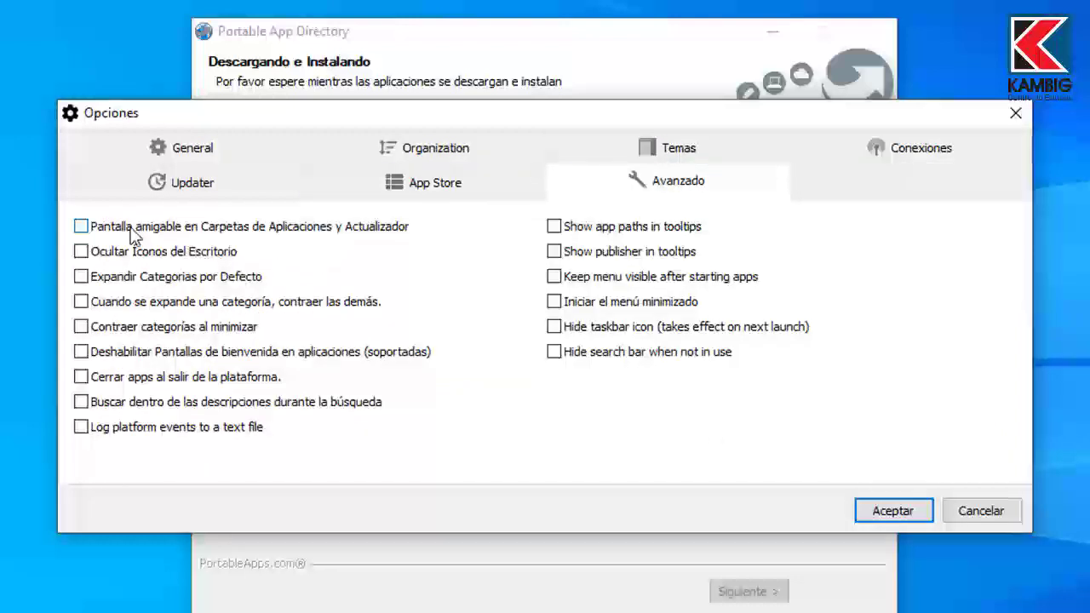
left_click(78, 253)
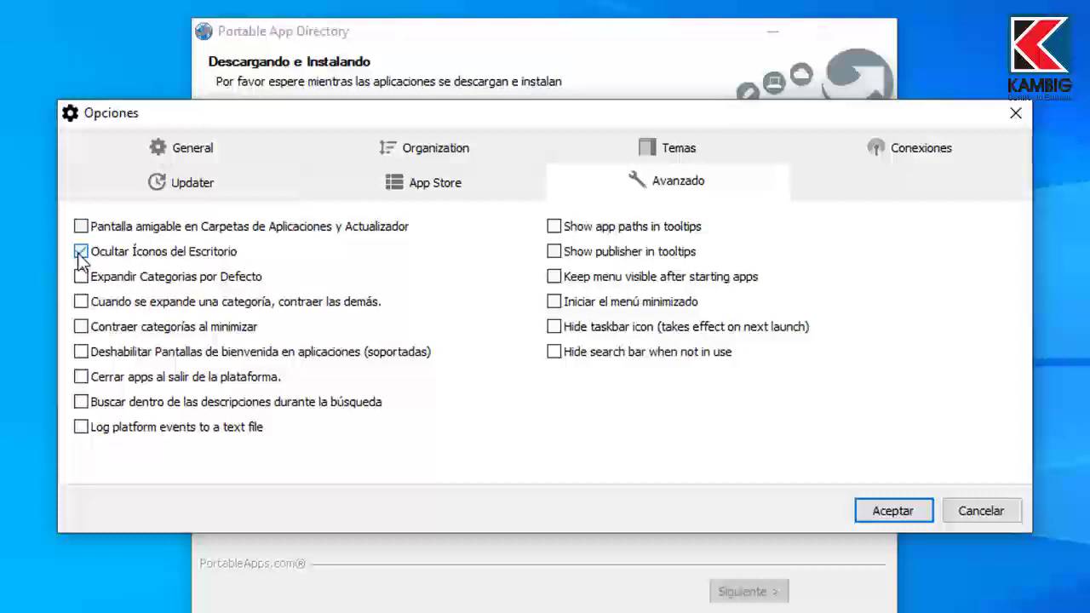
left_click(85, 253)
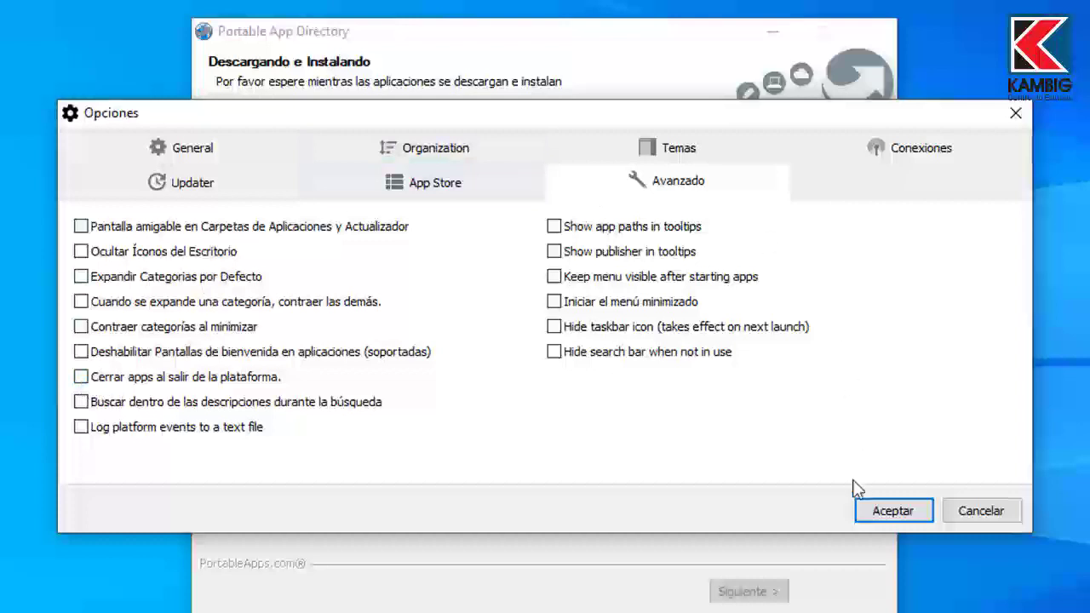
left_click(885, 506)
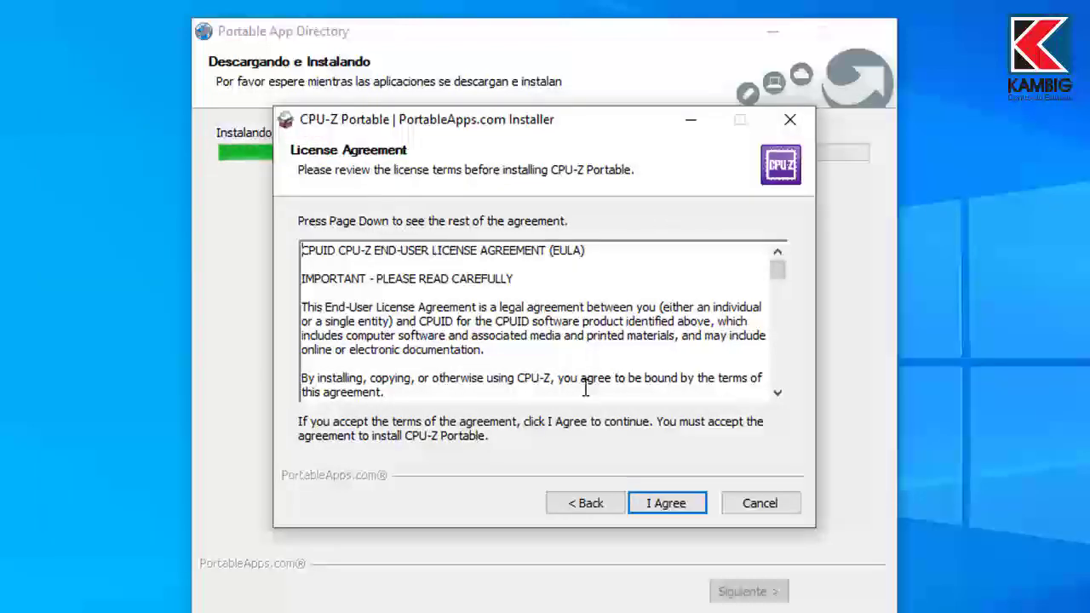
Accept the license agreements of CPU-Z Portable and Wise Disk Cleaner Portable to install both apps.
left_click(666, 503)
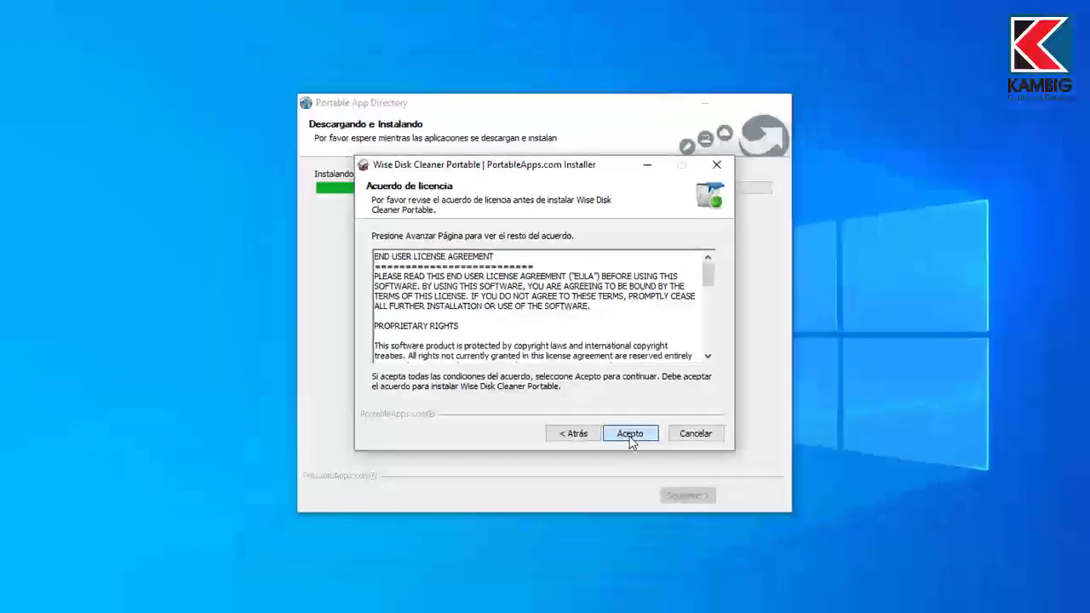
left_click(665, 504)
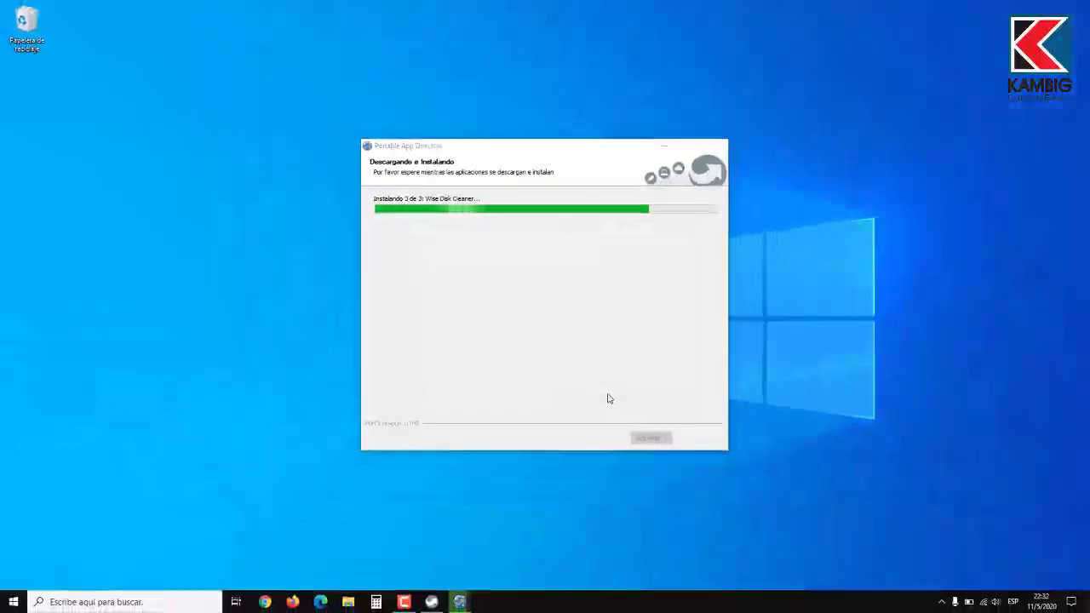
left_click(431, 602)
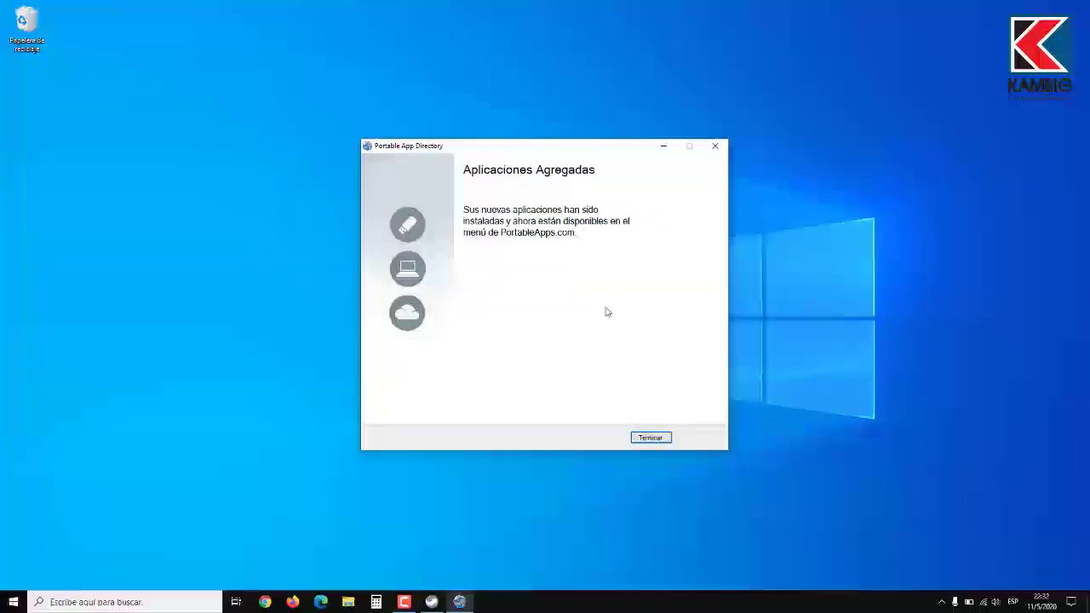
Finish the app installation wizard and open the PortableApps.com menu.
left_click(652, 438)
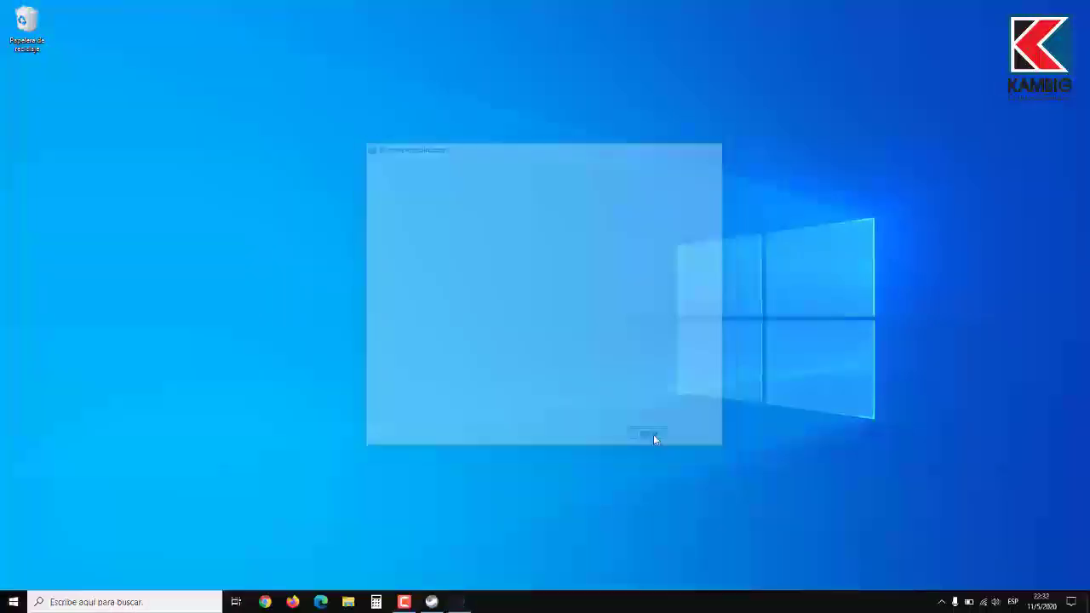
left_click(432, 601)
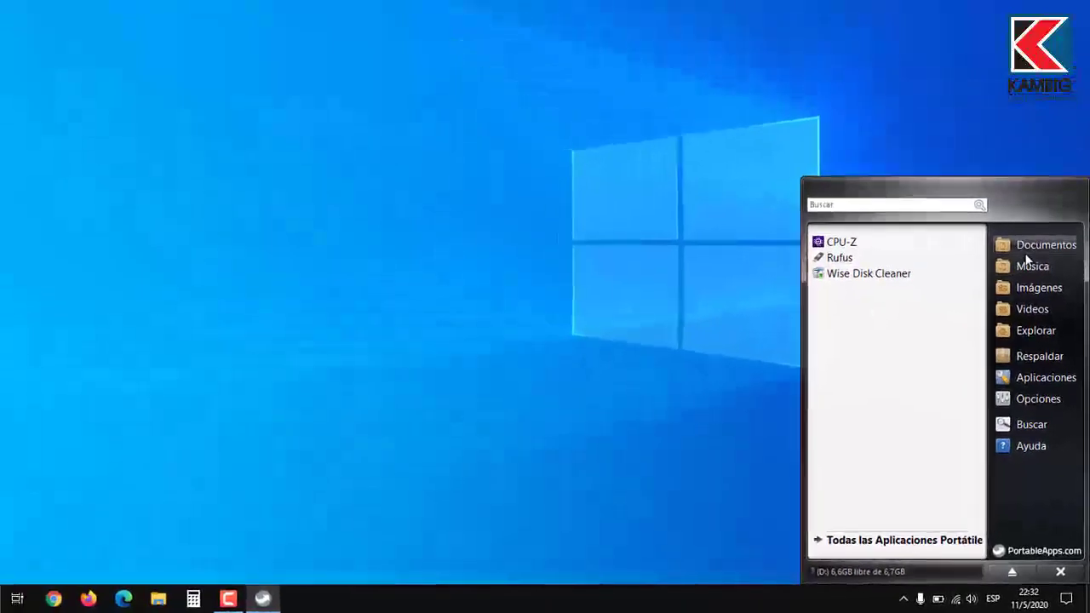
View the drive's Documentos folder from the platform menu, close it, and open the Música folder.
left_click(1025, 251)
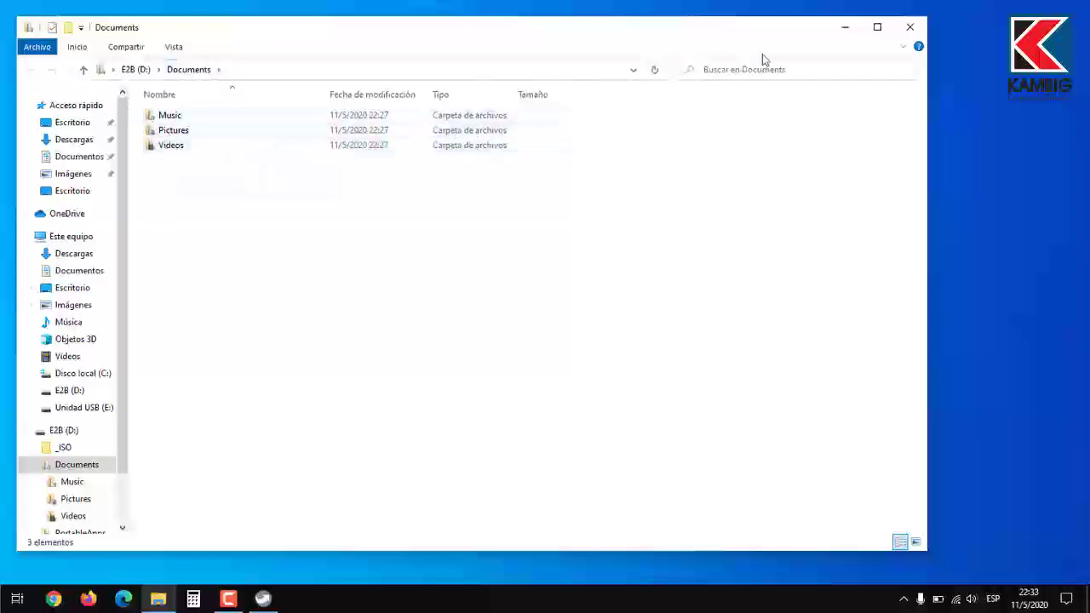
left_click(909, 27)
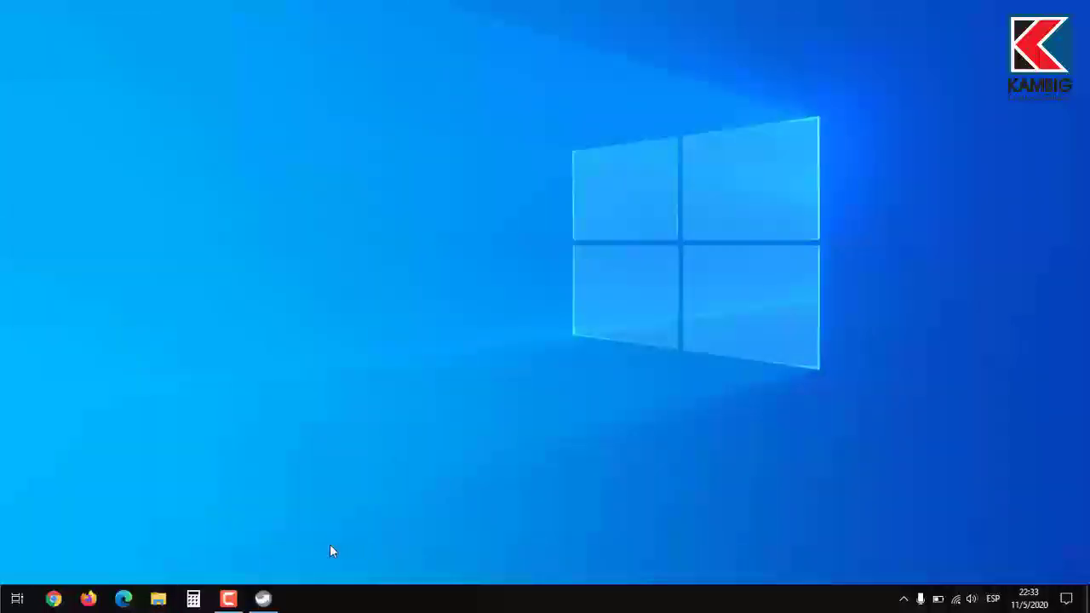
left_click(264, 597)
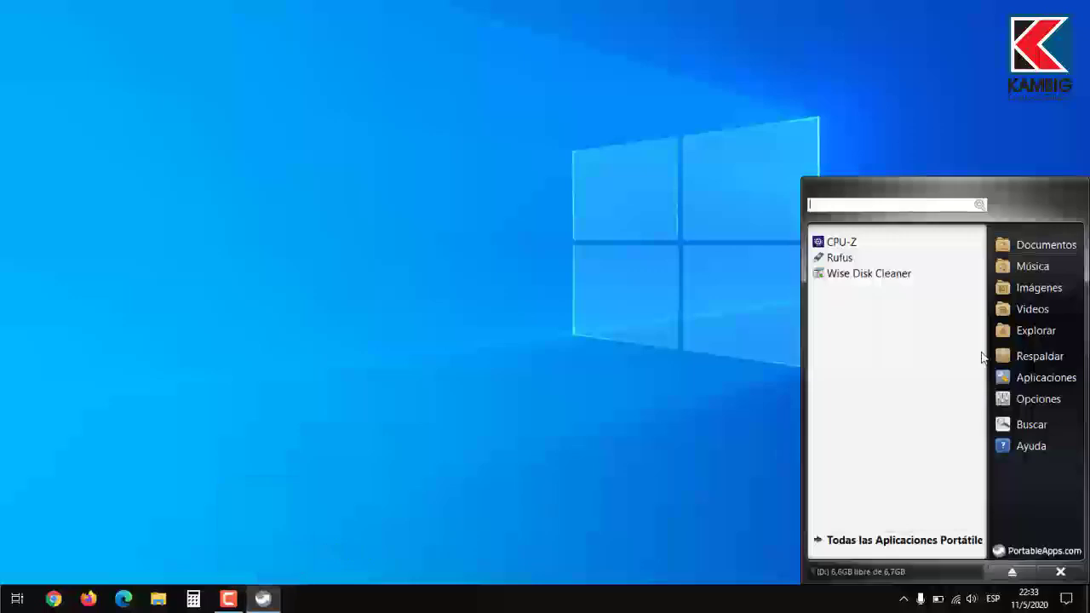
left_click(1041, 265)
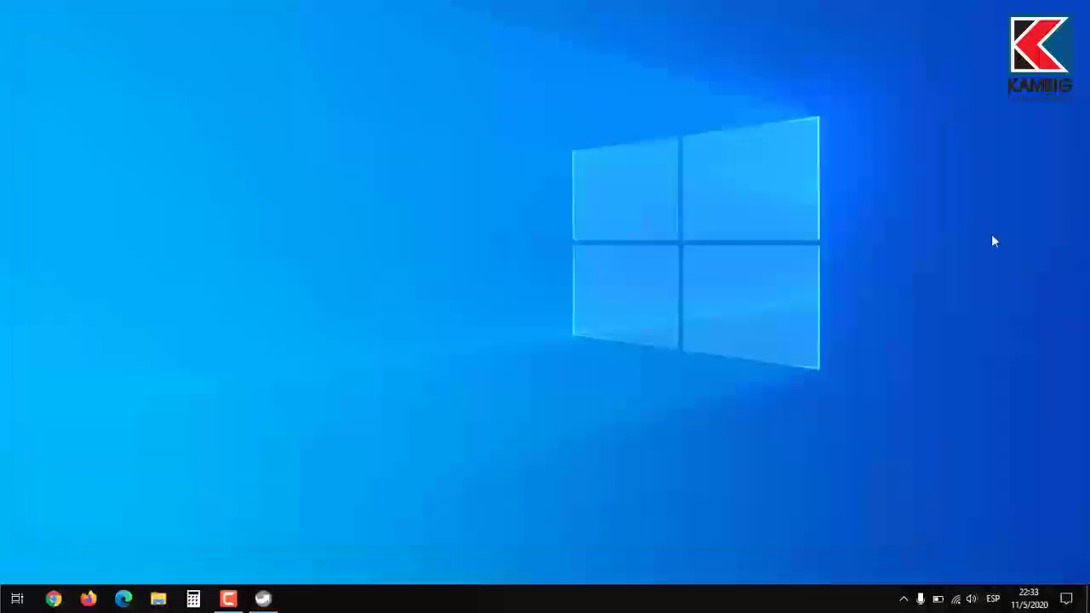
Check the installed portable apps for updates from the platform menu and dismiss the notice.
left_click(266, 598)
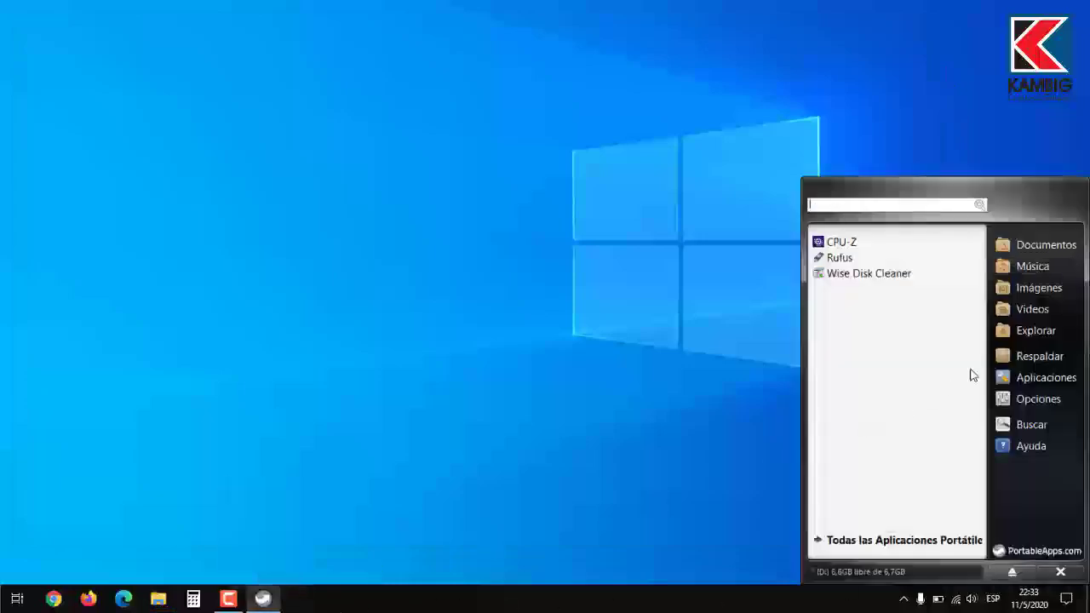
left_click(1044, 356)
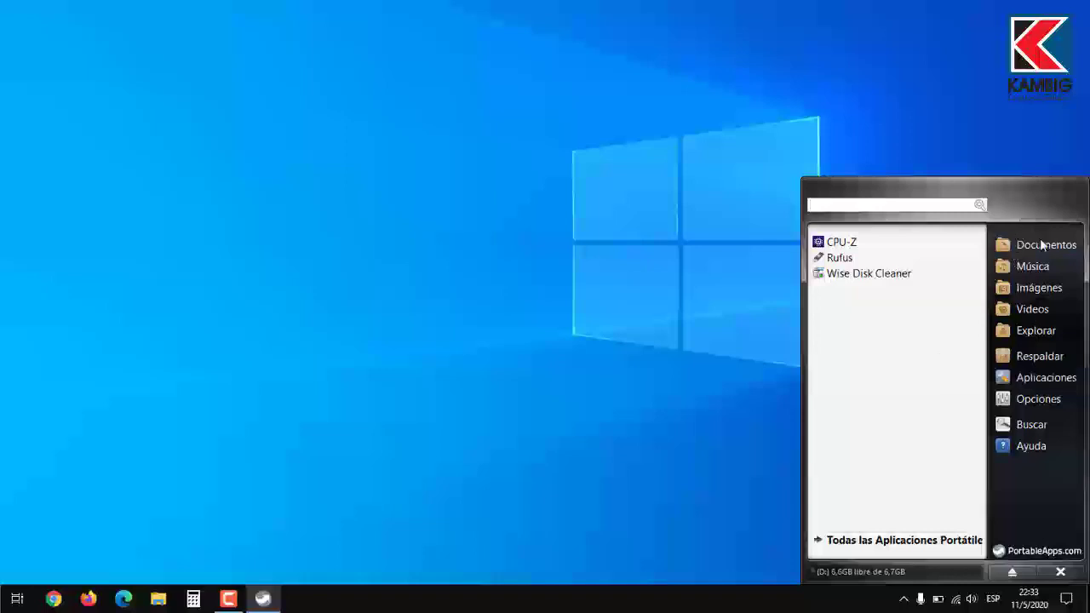
mouse_move(1008, 378)
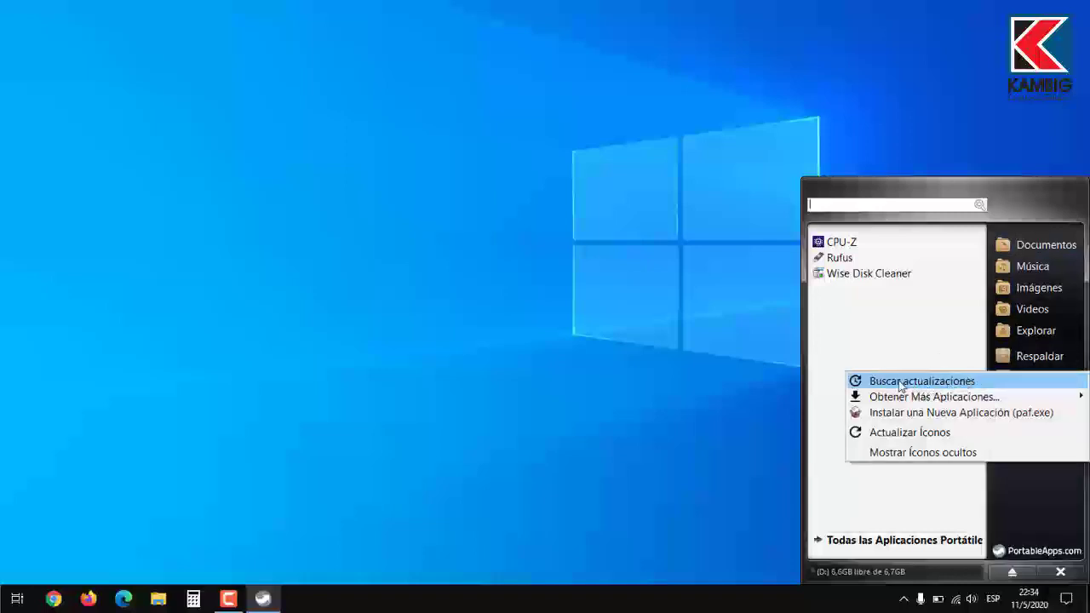
mouse_move(901, 400)
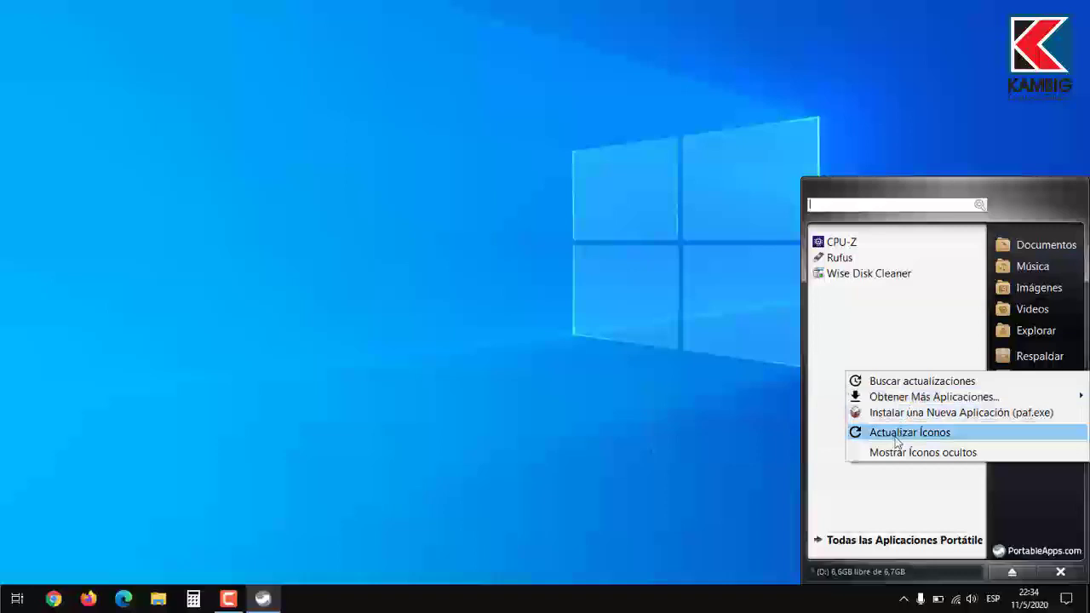
left_click(885, 383)
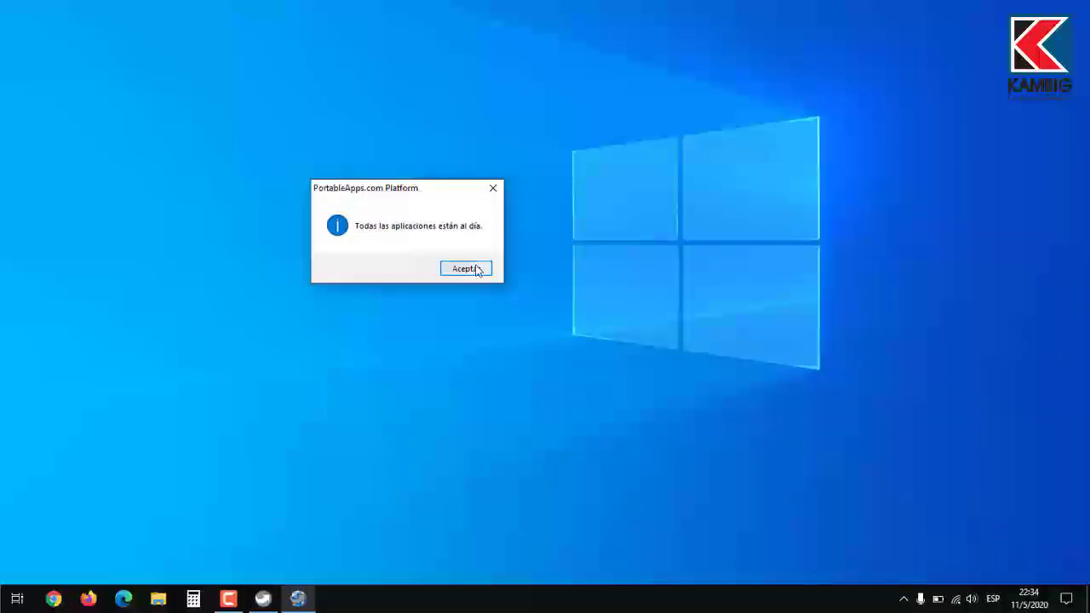
left_click(476, 270)
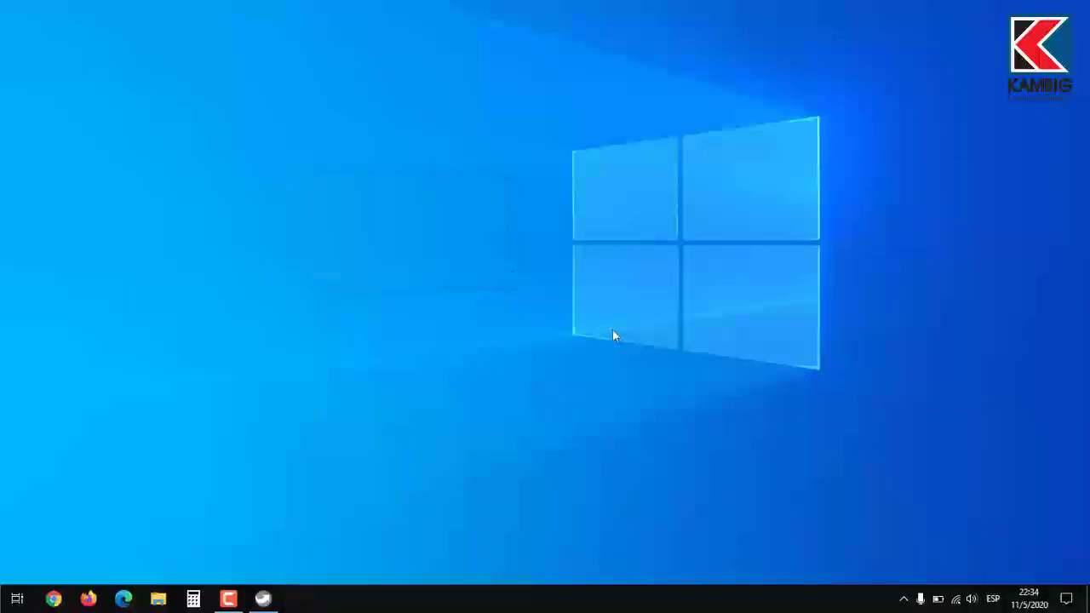
Browse the Portable App Directory by category for more apps and cancel without selecting any.
left_click(264, 599)
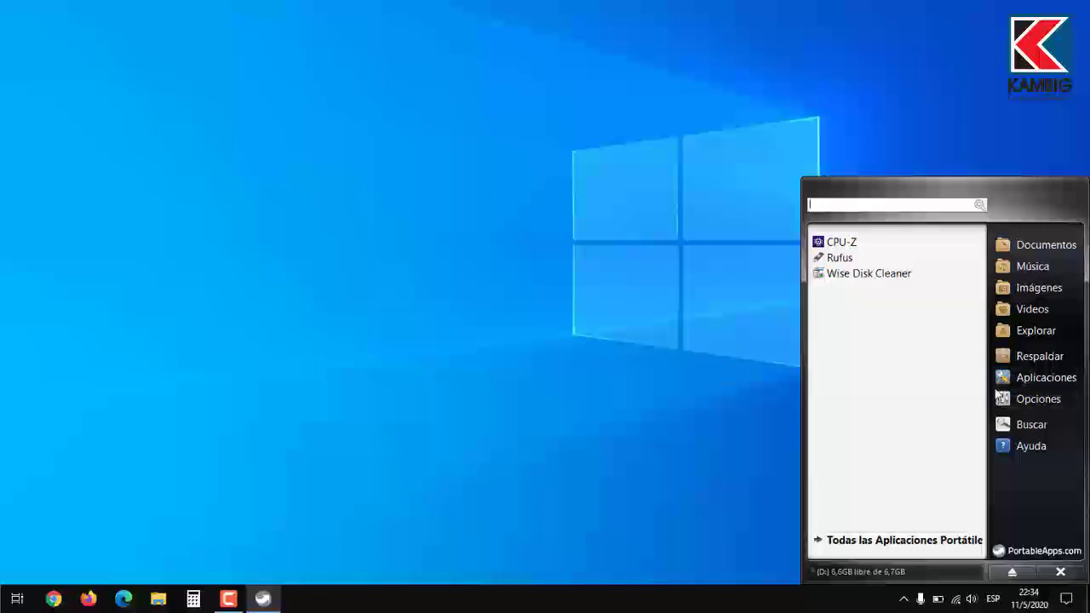
left_click(1022, 387)
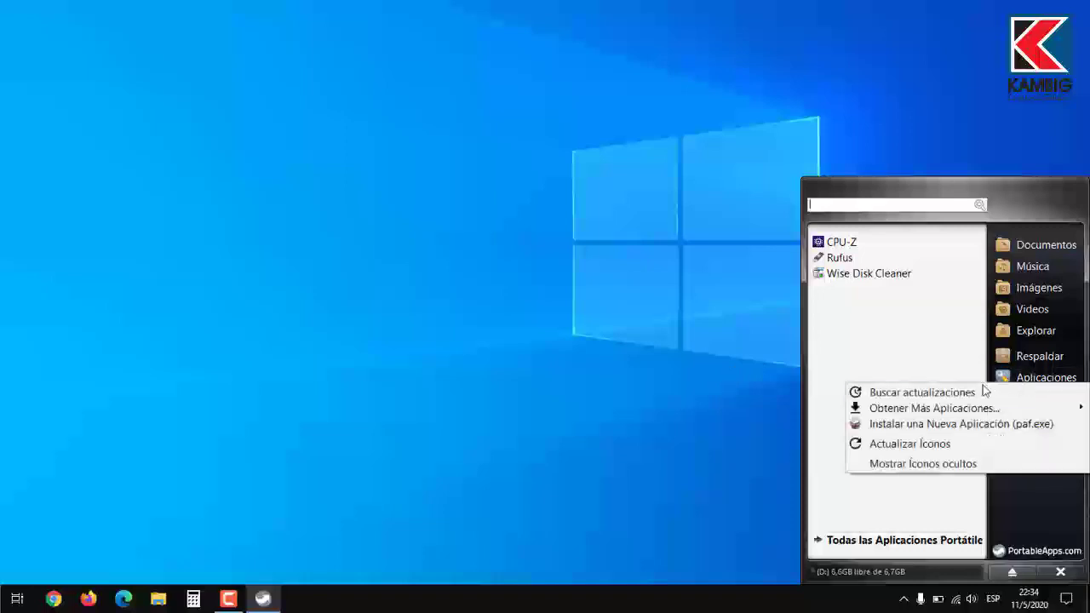
mouse_move(901, 413)
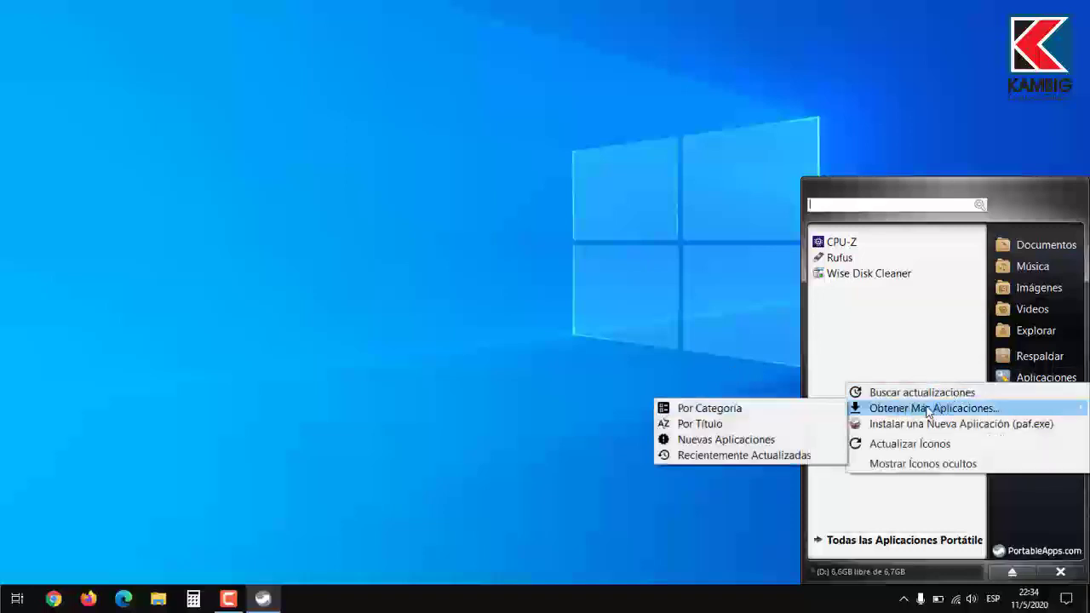
left_click(716, 409)
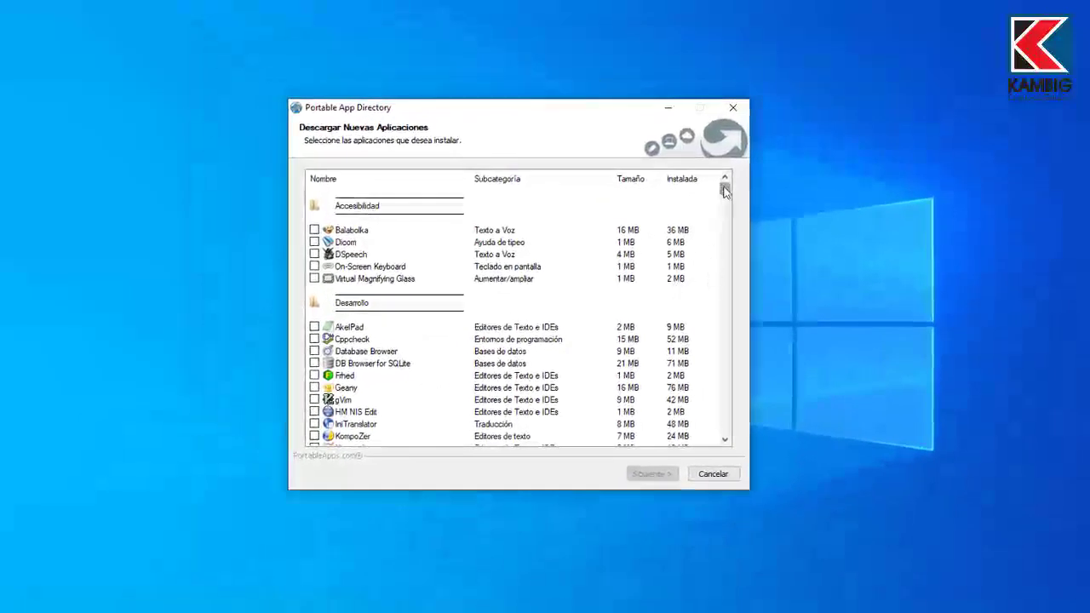
left_click_drag(724, 191, 747, 188)
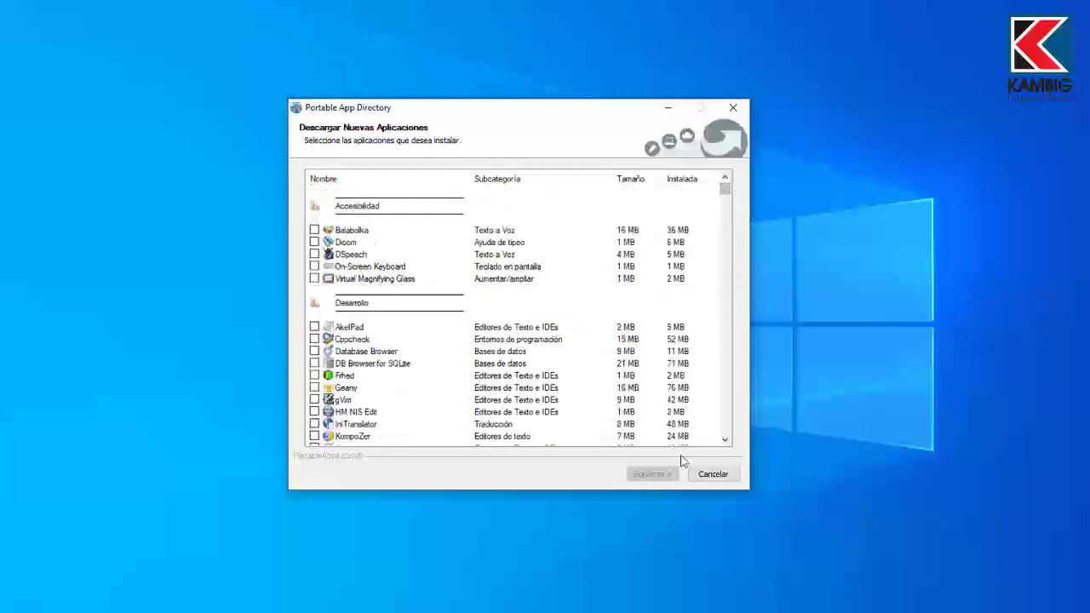
left_click(714, 474)
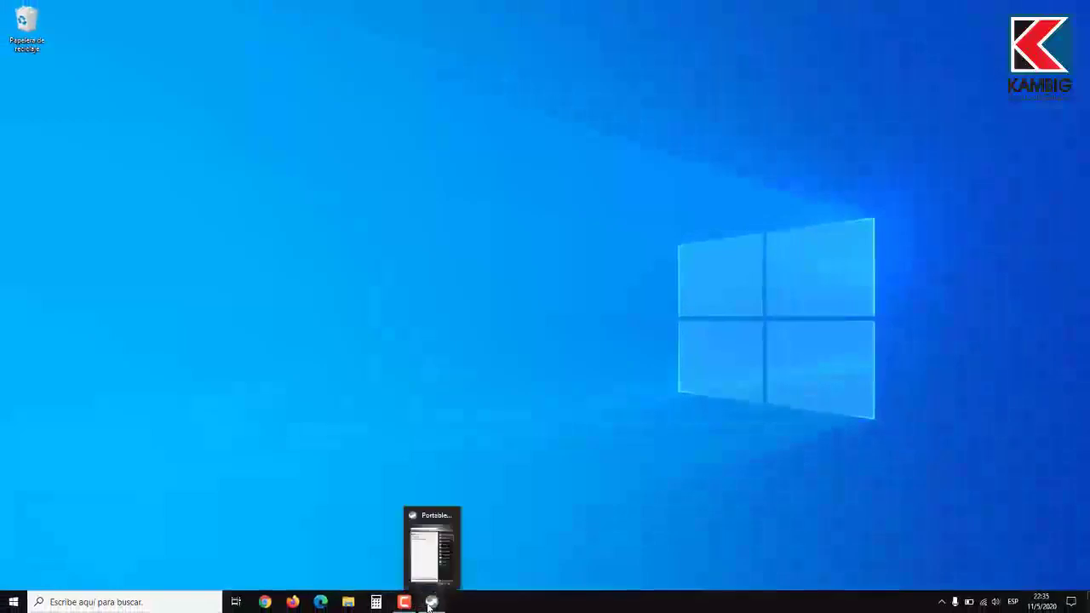
Look over the support, update and drive-check options in the platform's help, and close the list.
left_click(431, 602)
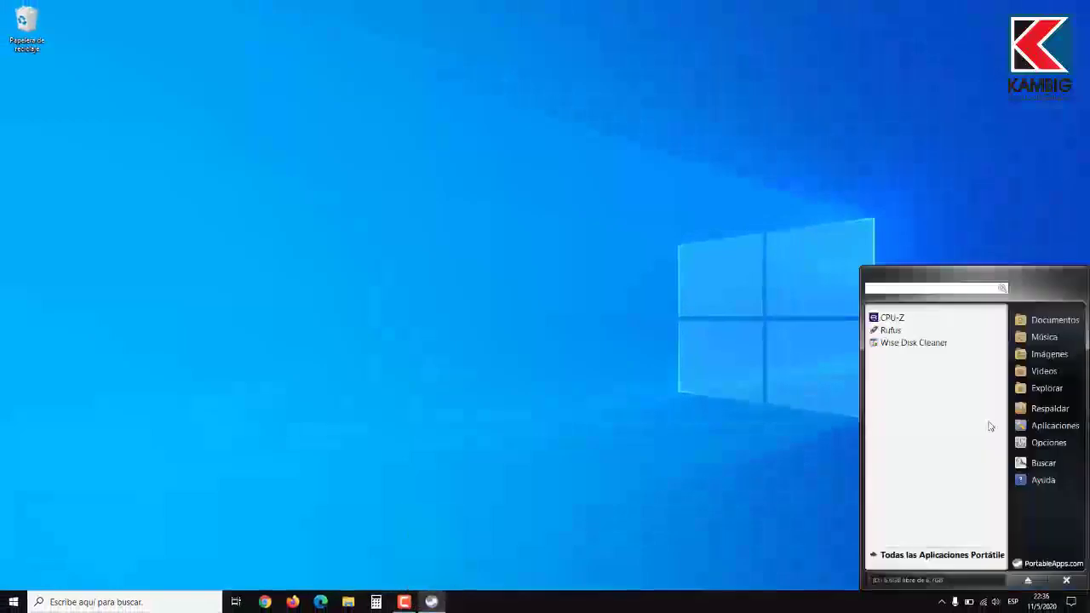
left_click(1045, 481)
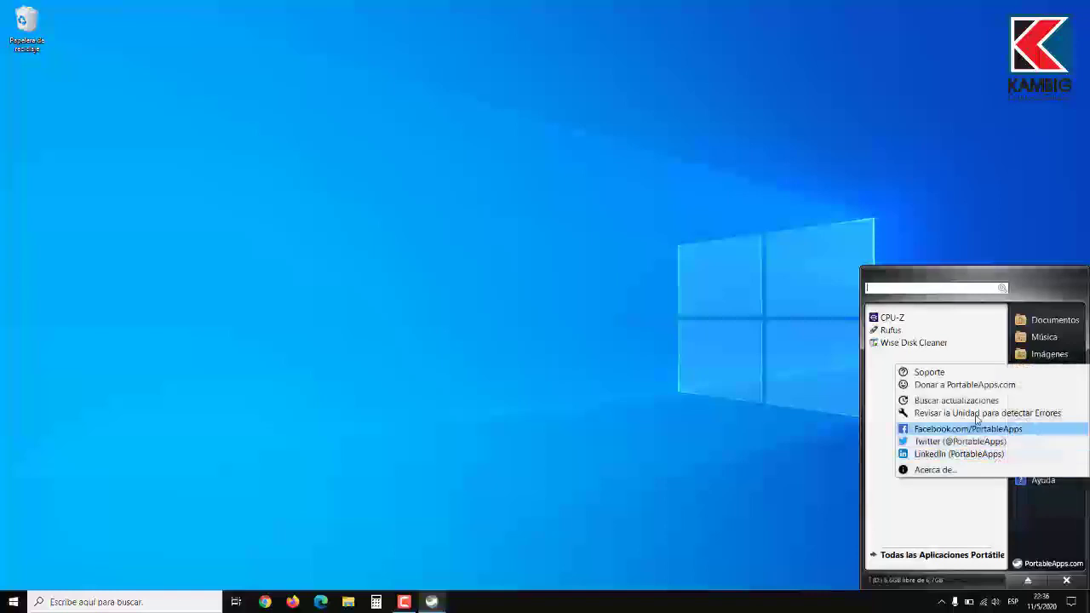
left_click(1030, 289)
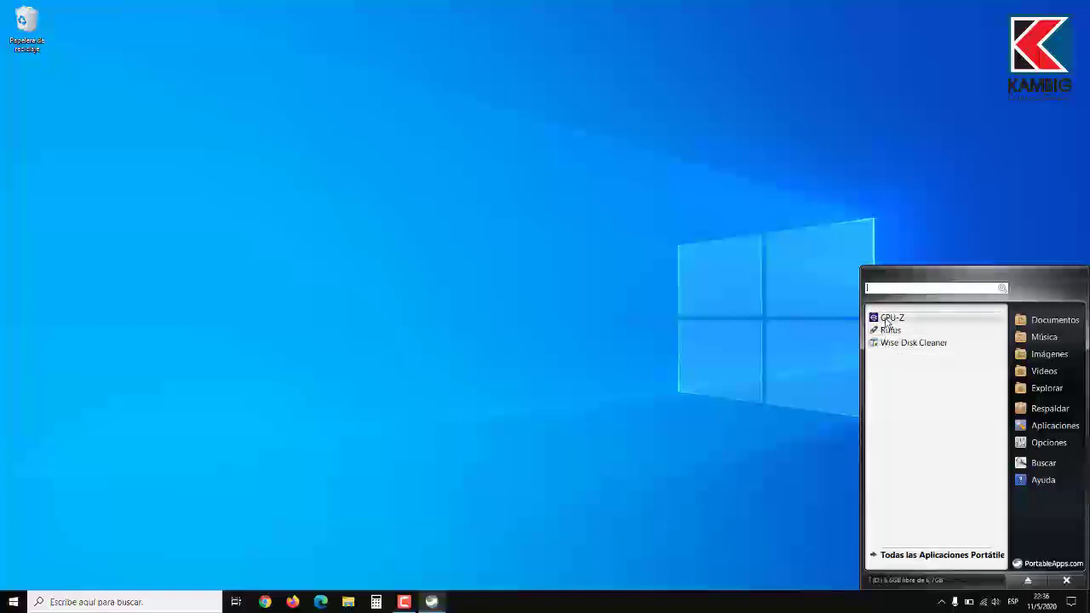
Launch CPU-Z and Wise Disk Cleaner from the platform menu.
left_click(623, 311)
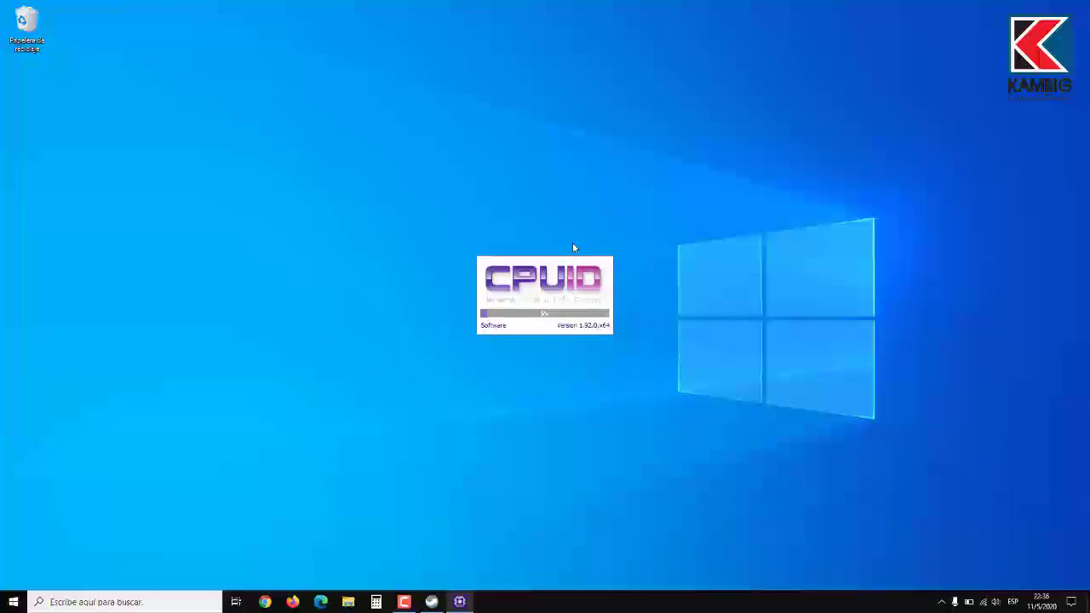
left_click(431, 602)
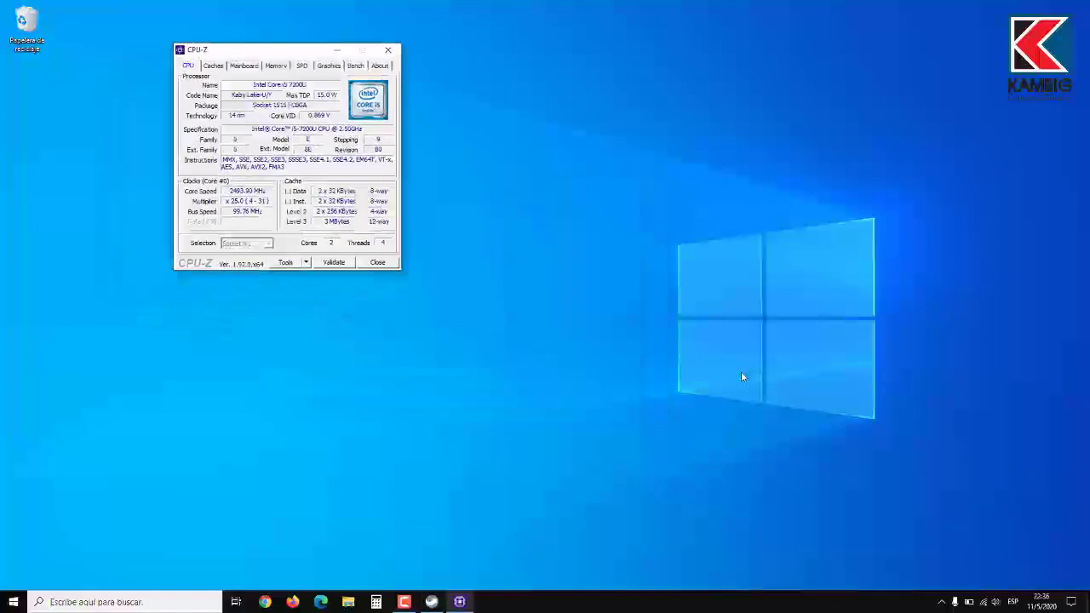
key("shift+super+t")
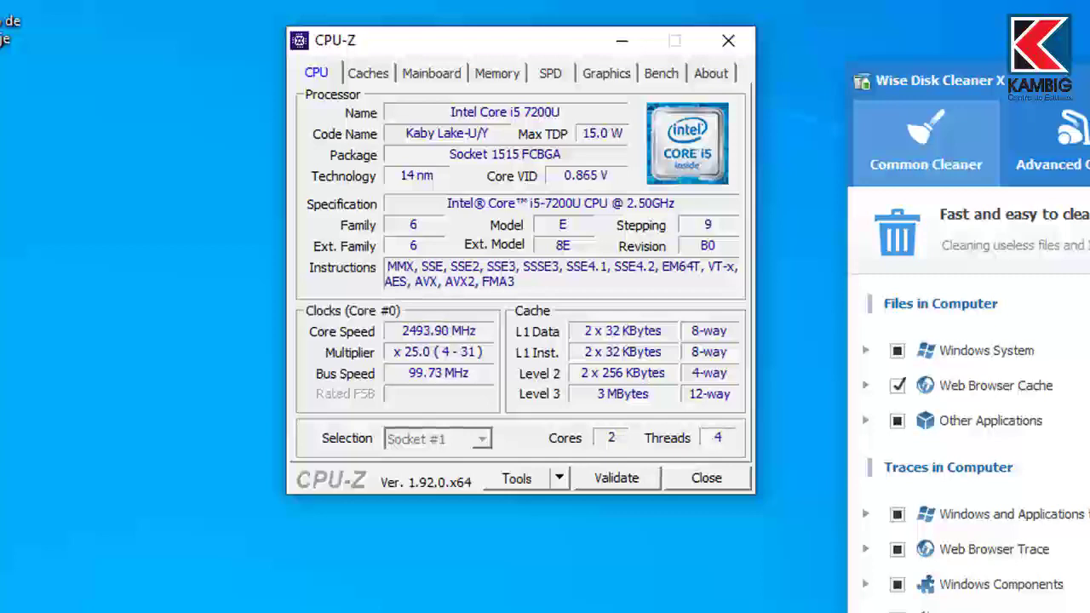
Examine the caches, mainboard, memory, SPD and graphics information in CPU-Z.
key("ctrl+Tab")
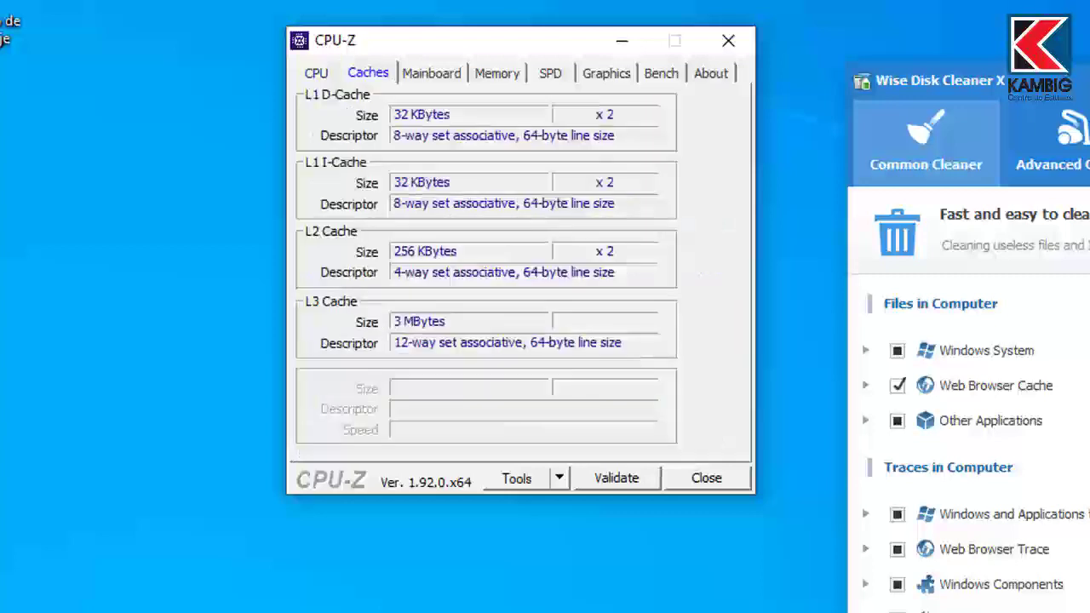
key("ctrl+Tab")
key("ctrl+Tab")
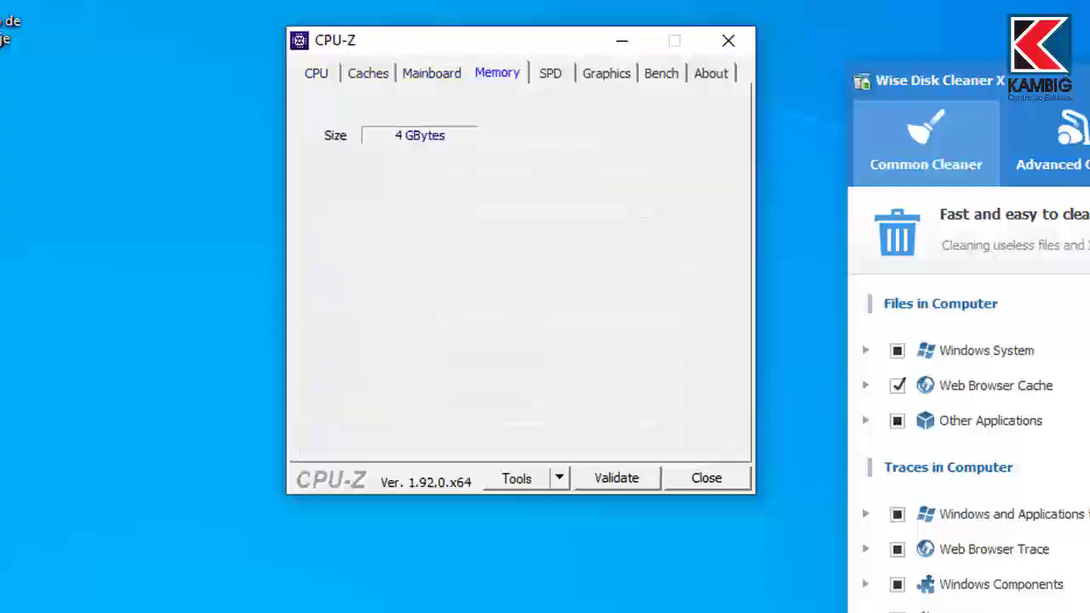
key("ctrl+Tab")
key("ctrl+Tab")
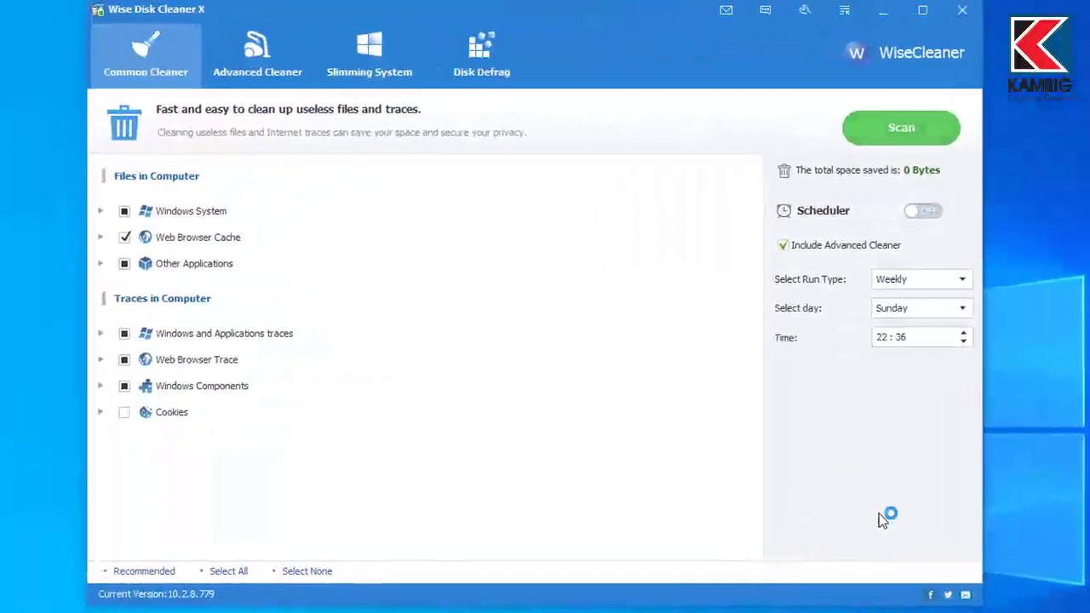
Start a Common Cleaner scan in Wise Disk Cleaner, and launch Rufus from the platform menu and close it.
key("Return")
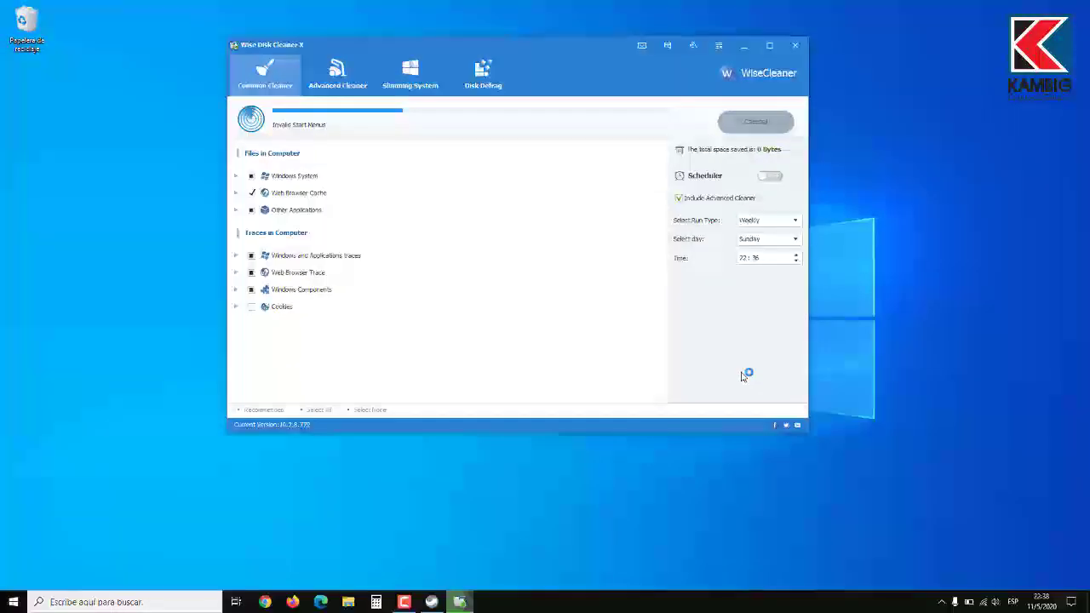
left_click(432, 602)
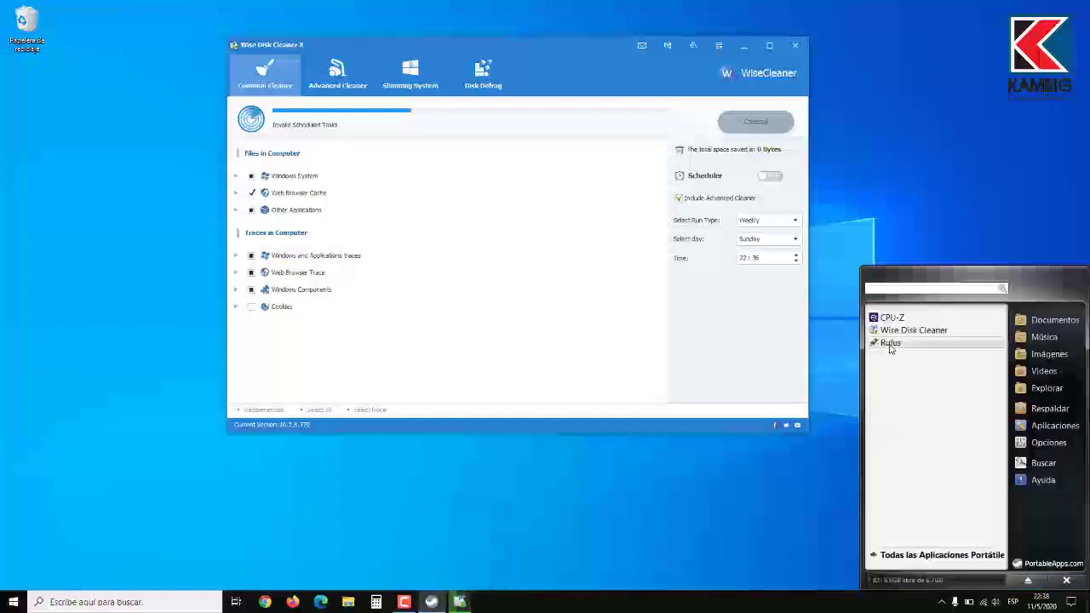
left_click(945, 342)
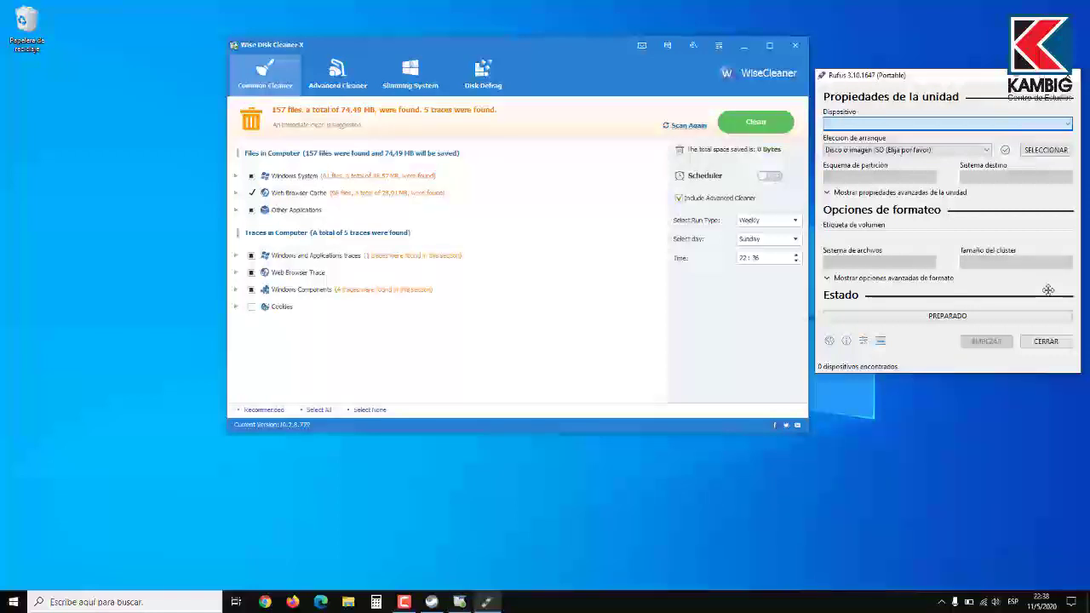
key("alt+F4")
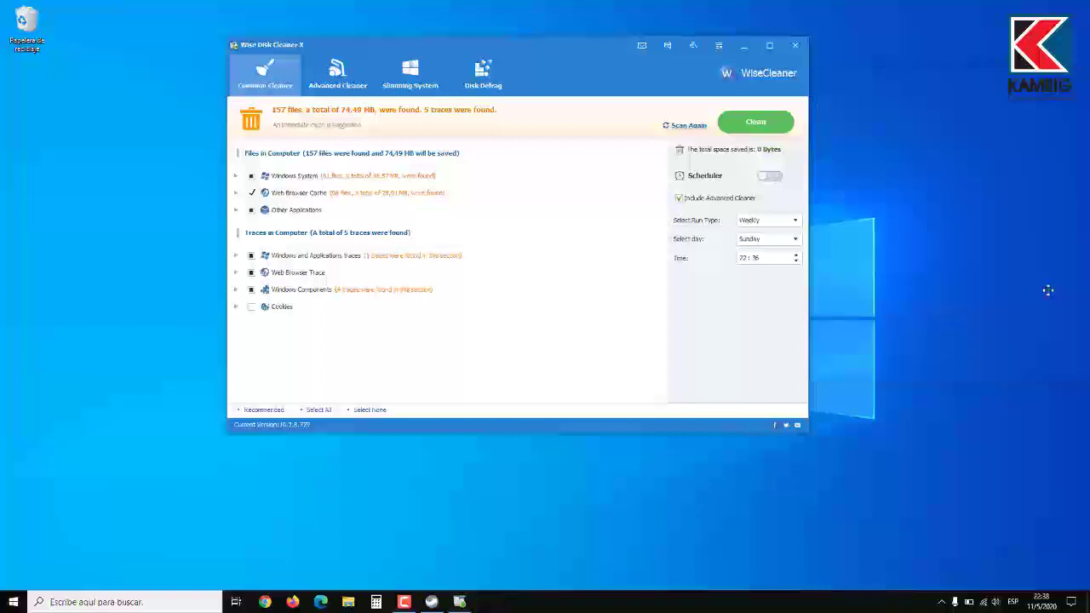
Clean the files and traces found by the scan and close Wise Disk Cleaner.
key("Return")
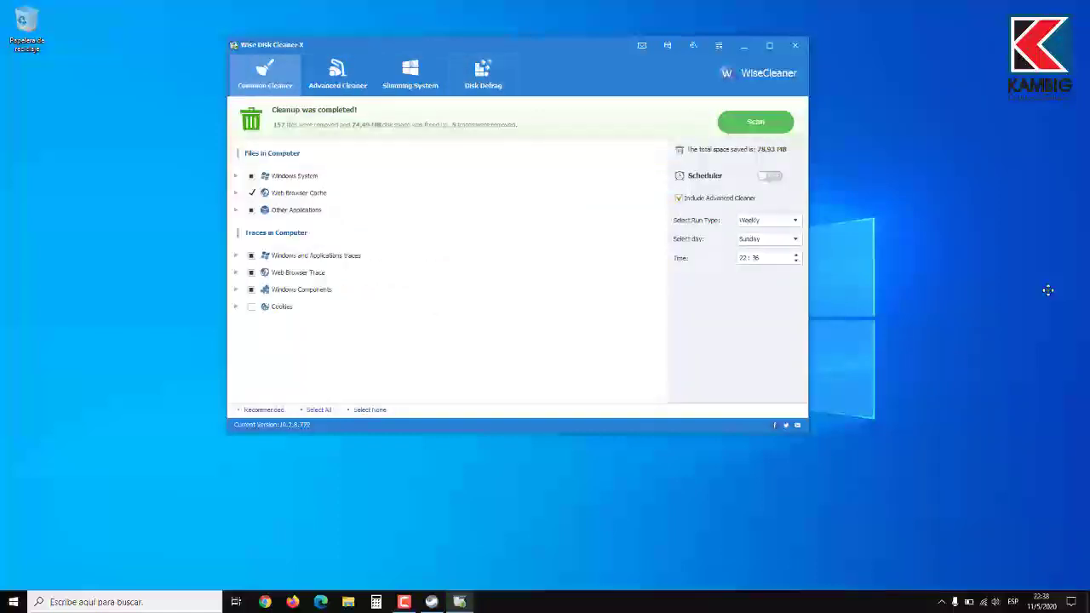
left_click(794, 44)
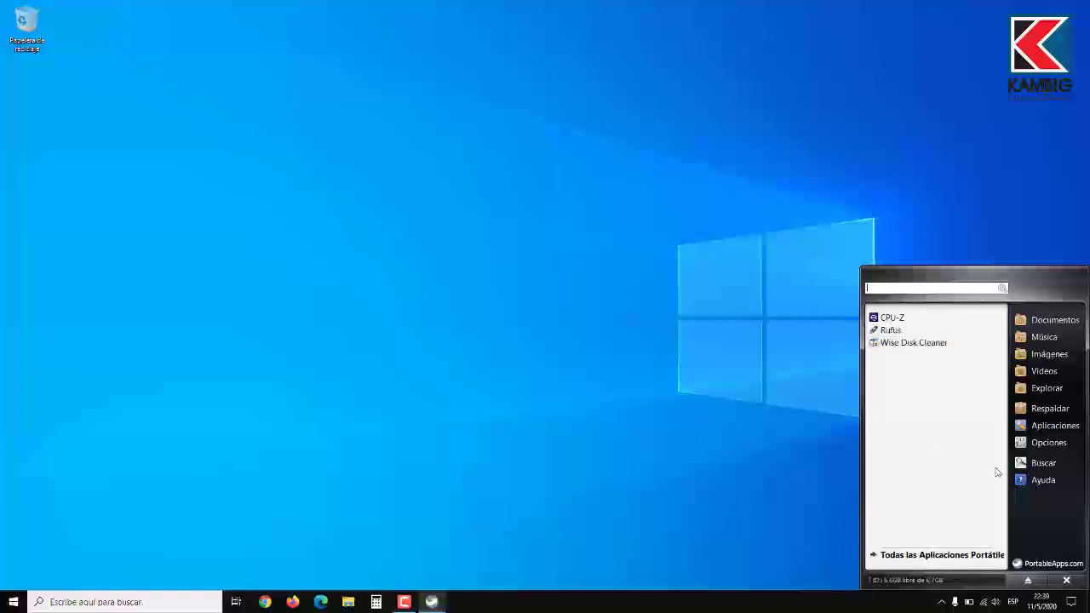
Exit the PortableApps.com Platform and agree to close portable apps automatically on exit.
left_click(1067, 581)
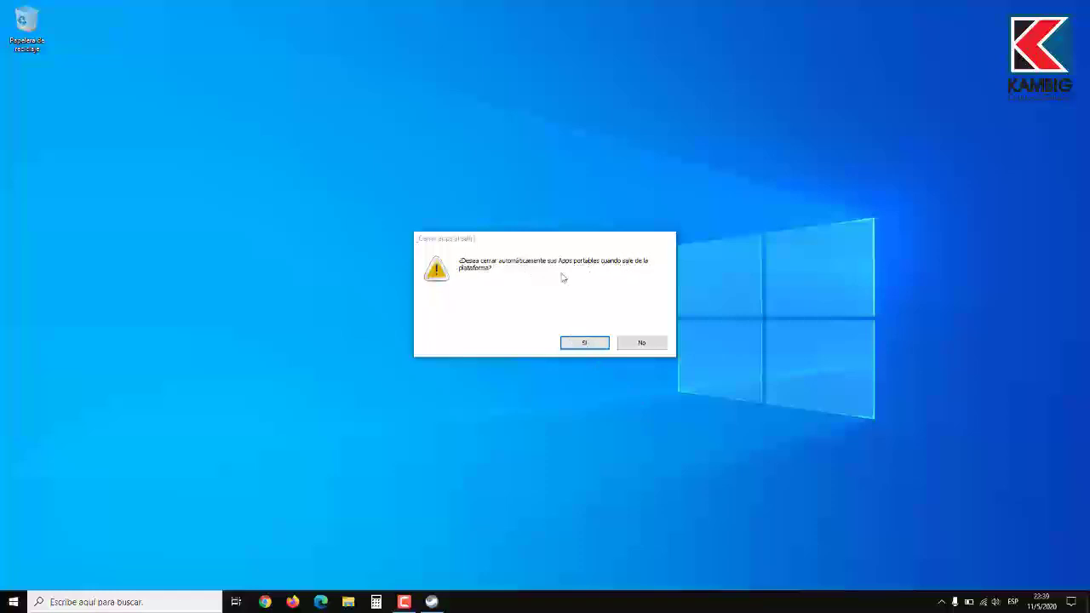
left_click(584, 342)
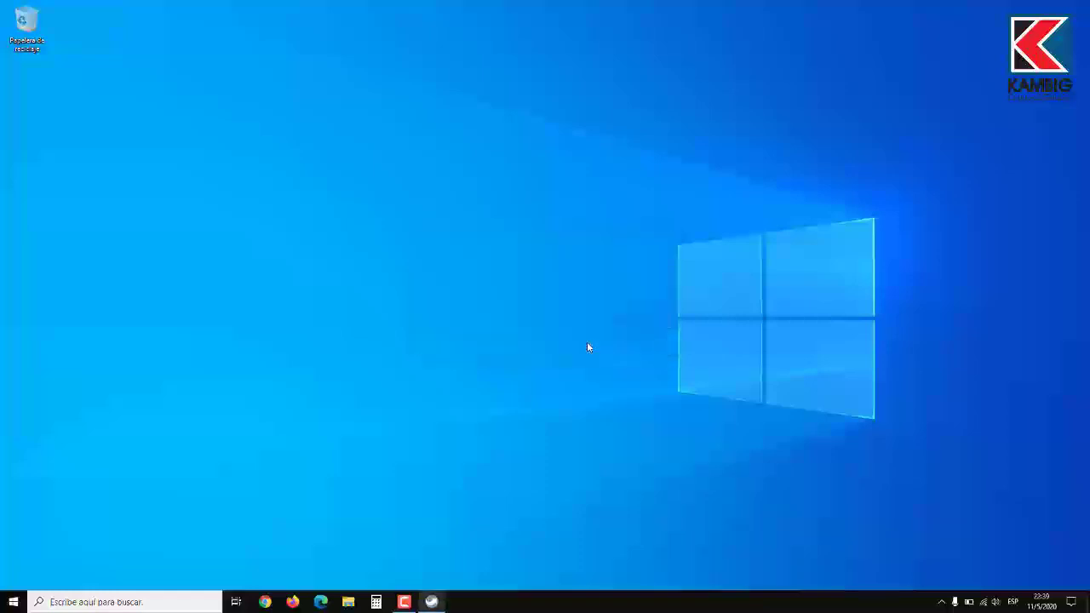